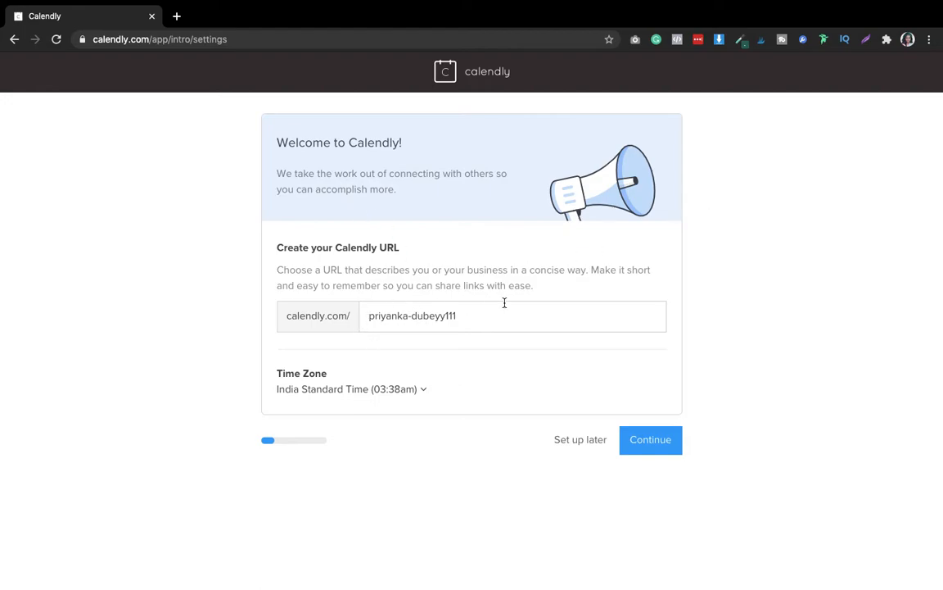
- Remove the trailing digits from the personal Calendly URL, keeping only the hyphenated name, and continue the setup
click(476, 314)
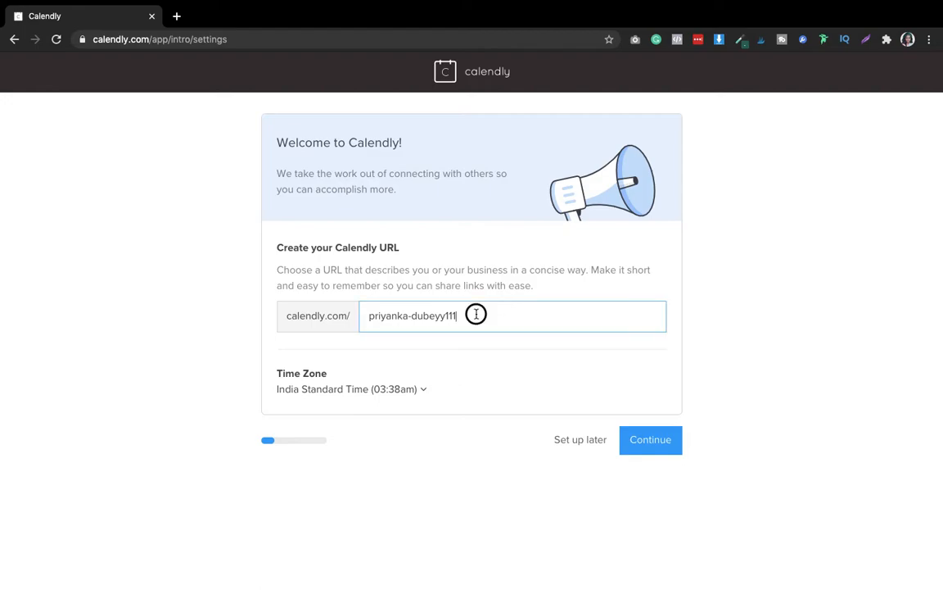
key(BackSpace)
key(BackSpace)
key(BackSpace)
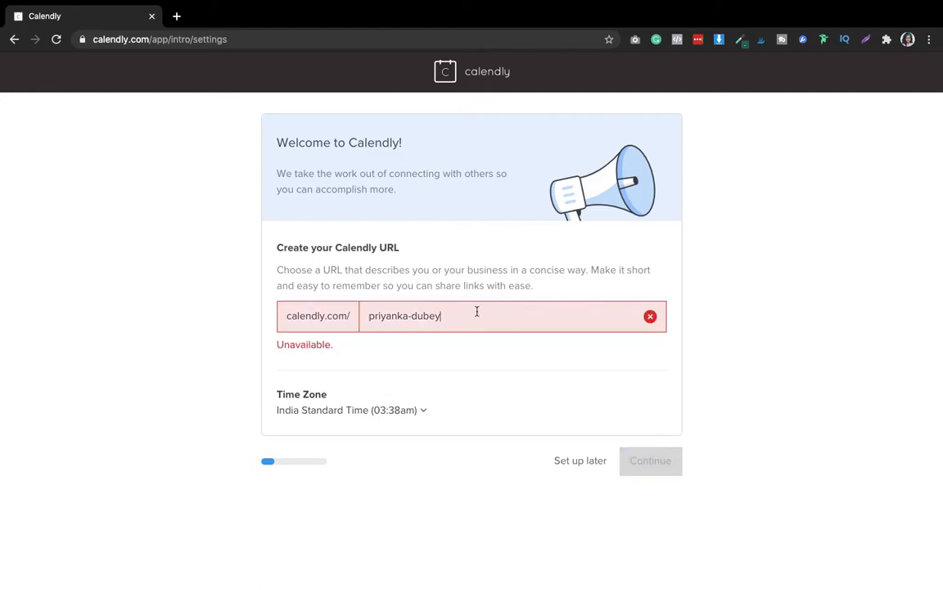
text(y)
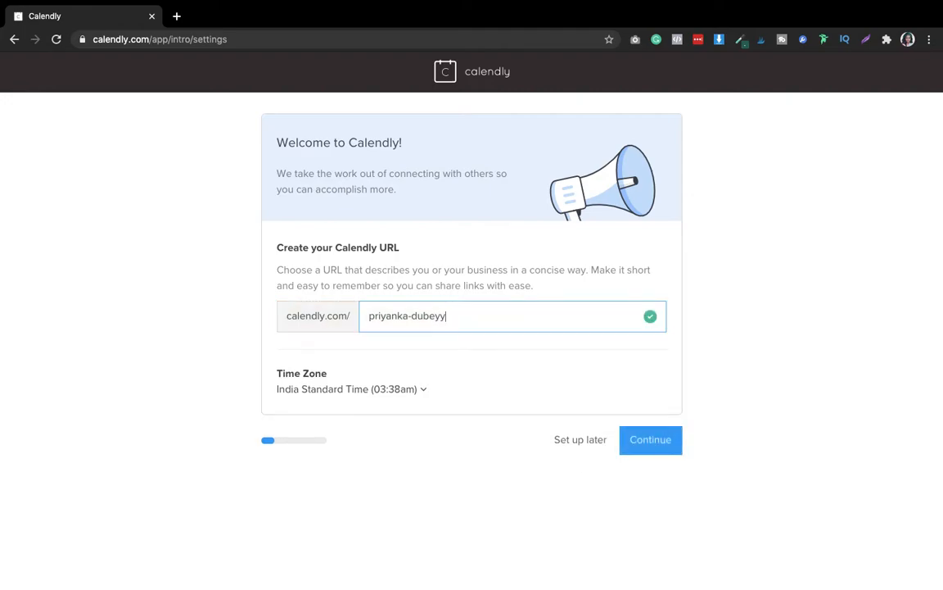
click(643, 448)
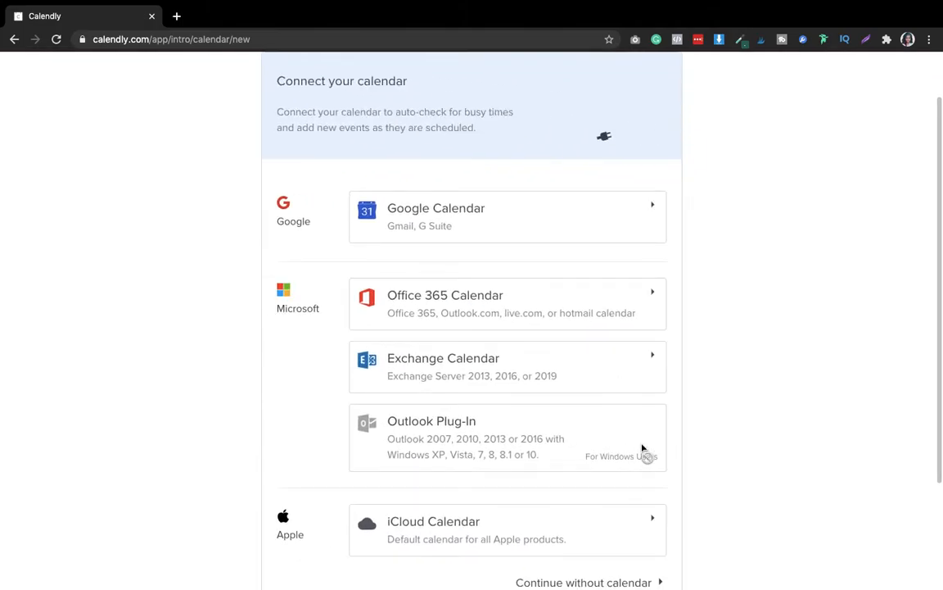
- Connect Google Calendar using the second listed Google account, allow Calendly access, and accept the default calendar settings
scroll(721, 353, down, 1)
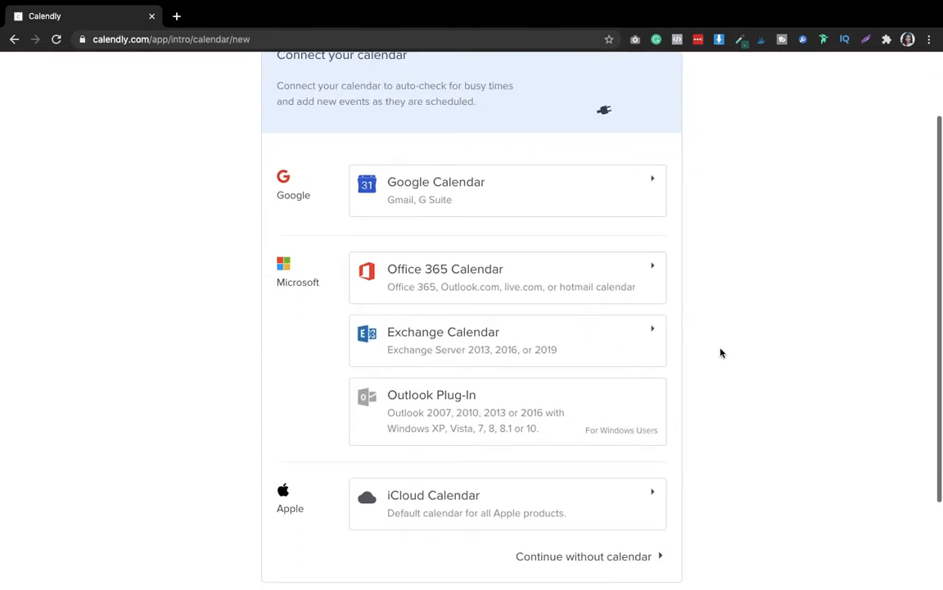
scroll(514, 180, down, 2)
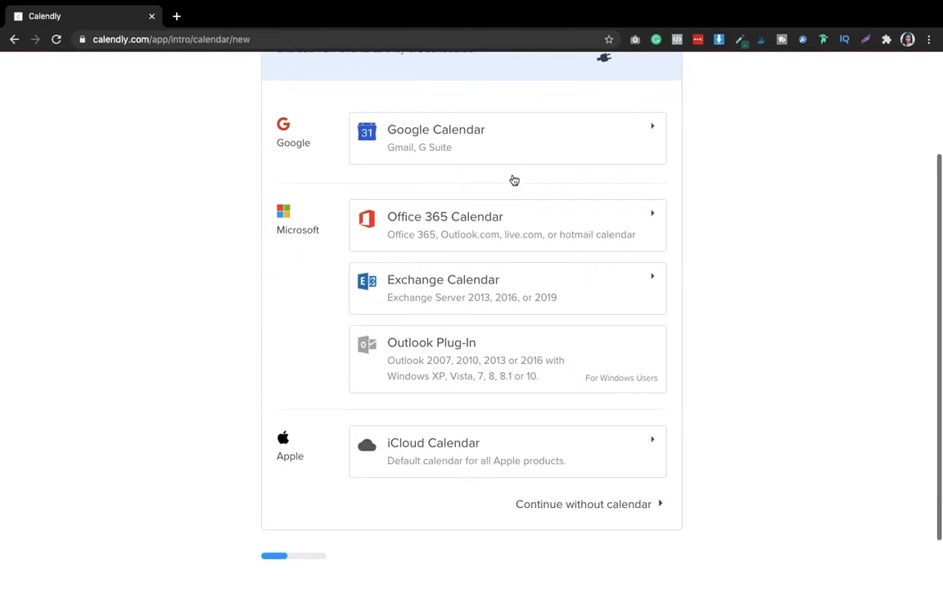
scroll(514, 180, up, 3)
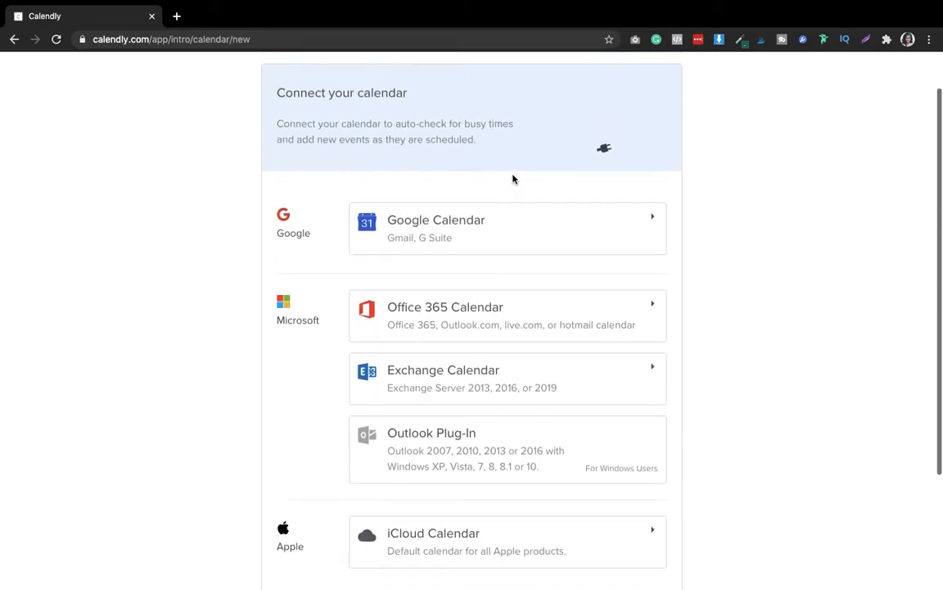
click(434, 274)
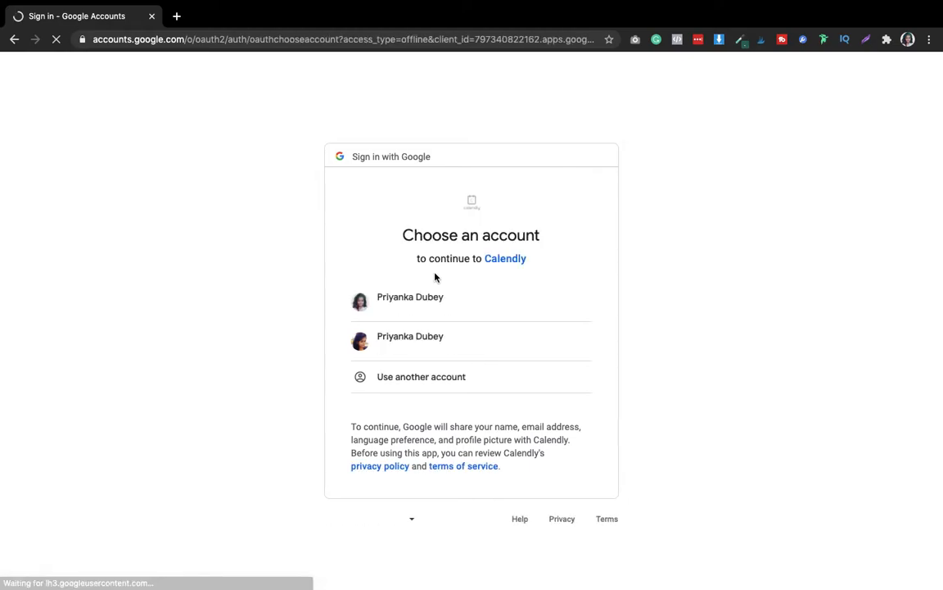
click(434, 343)
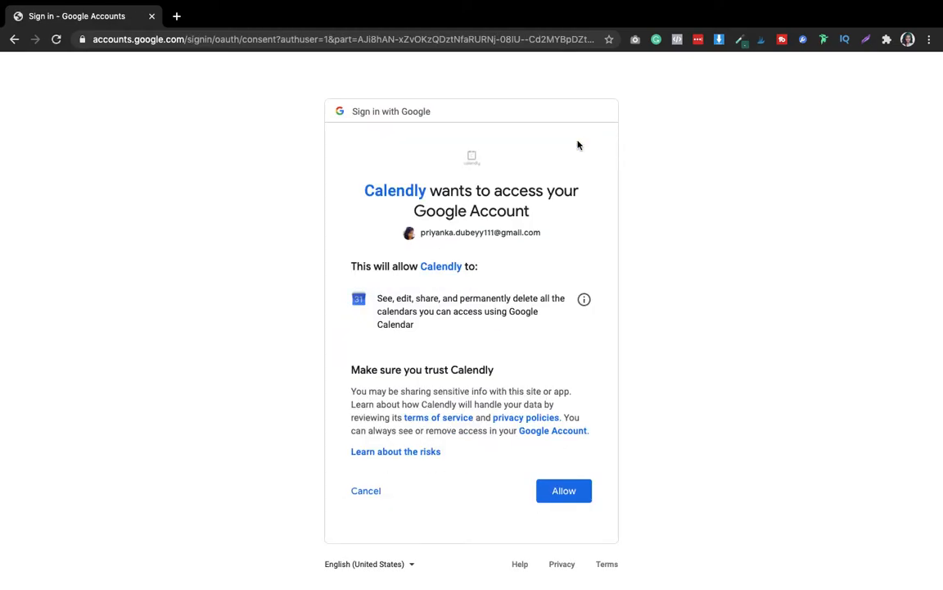
click(564, 497)
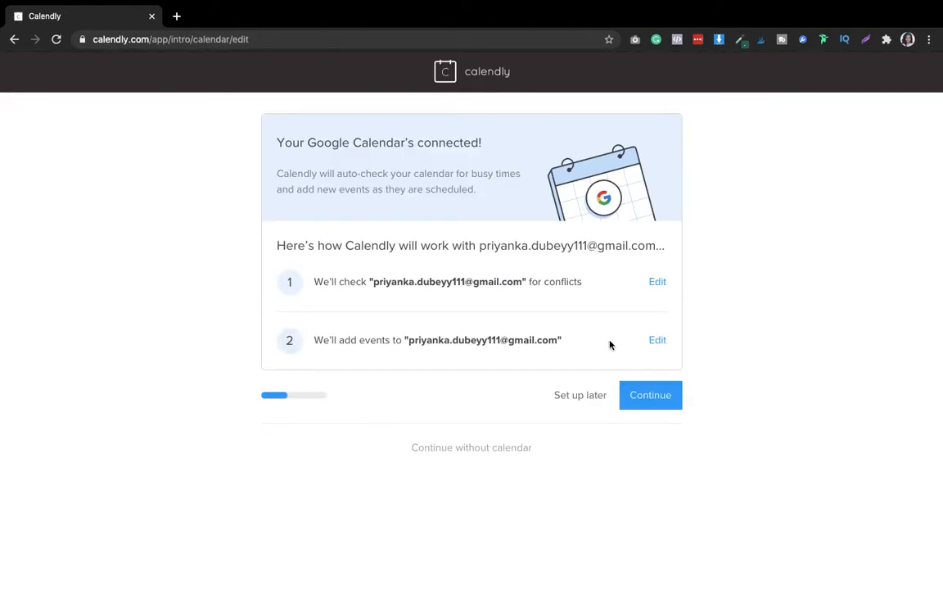
click(645, 394)
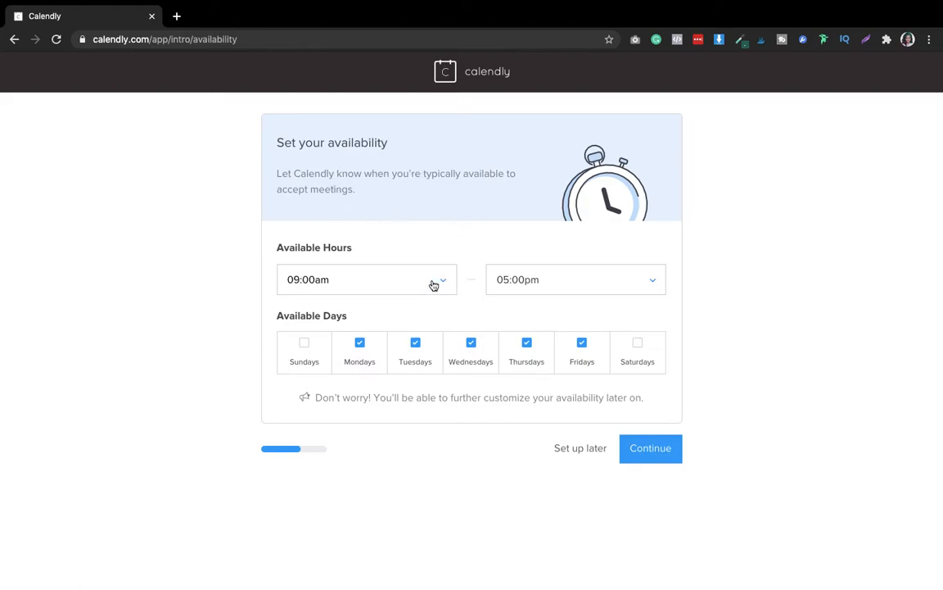
- Set the start of the available hours to 10:00am
click(394, 282)
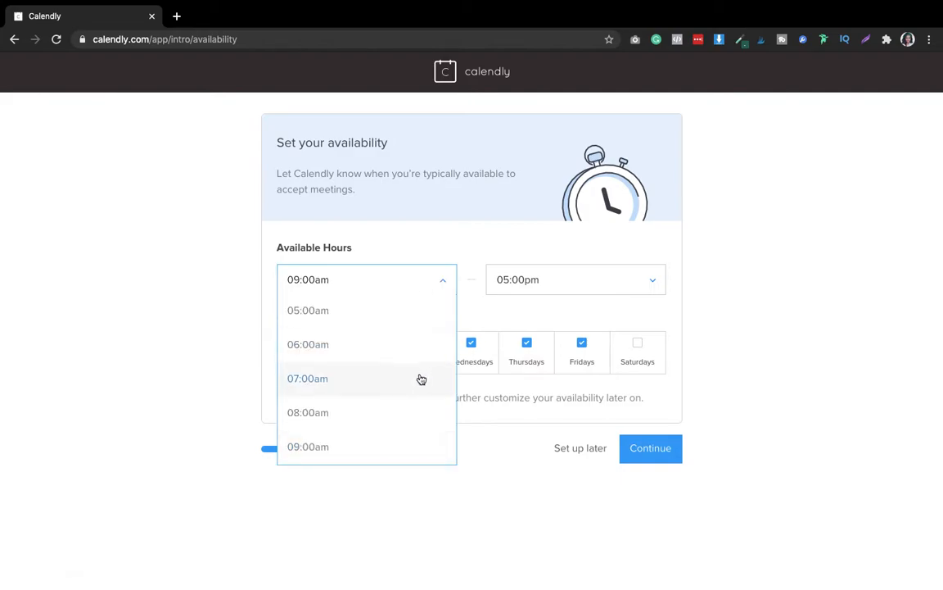
click(440, 286)
click(440, 286)
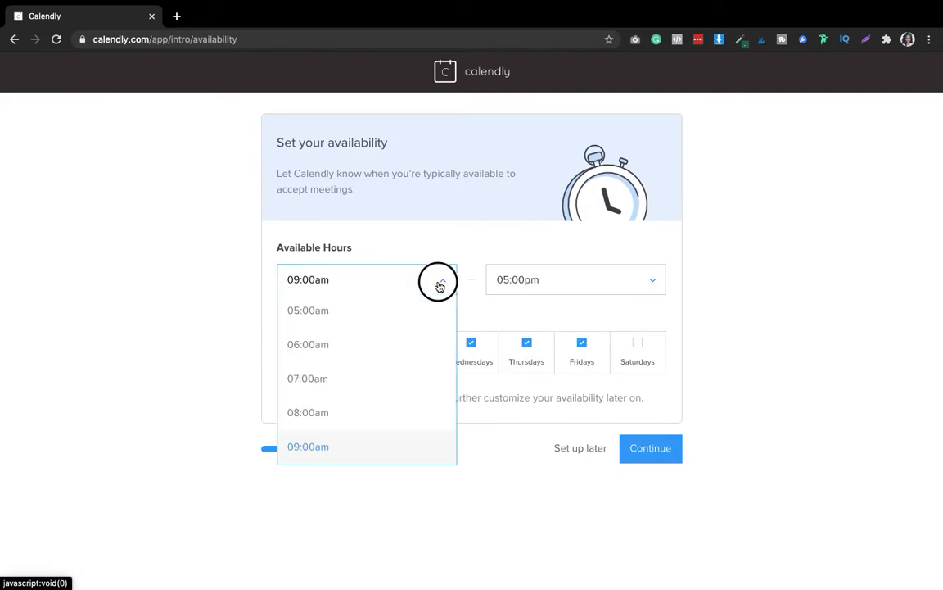
key(Down)
key(Down)
key(Down)
key(Down)
key(Down)
key(Down)
key(Down)
key(Down)
key(Down)
key(Down)
key(Down)
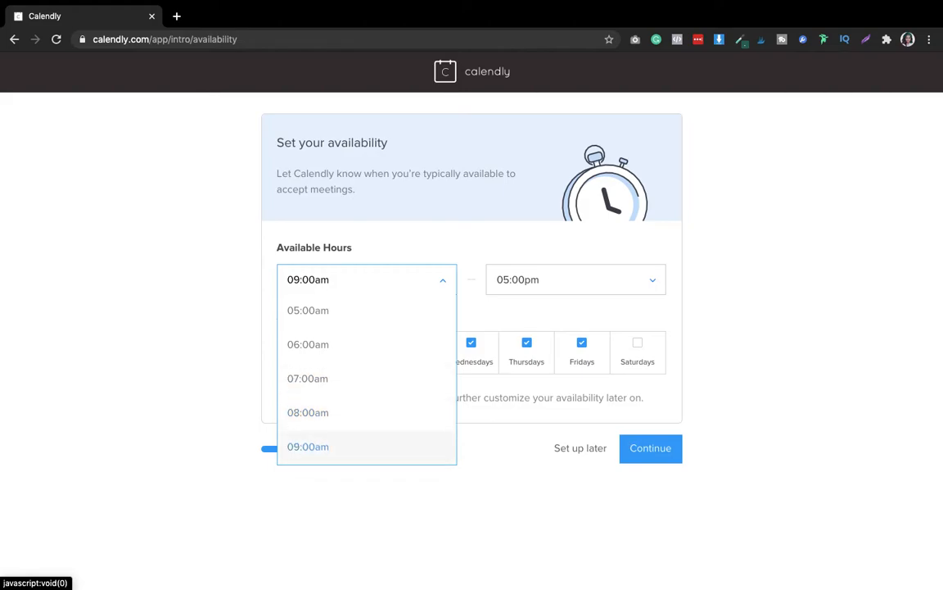
key(Up)
key(Up)
key(Up)
key(Up)
key(Up)
key(Up)
key(Up)
key(Up)
key(Up)
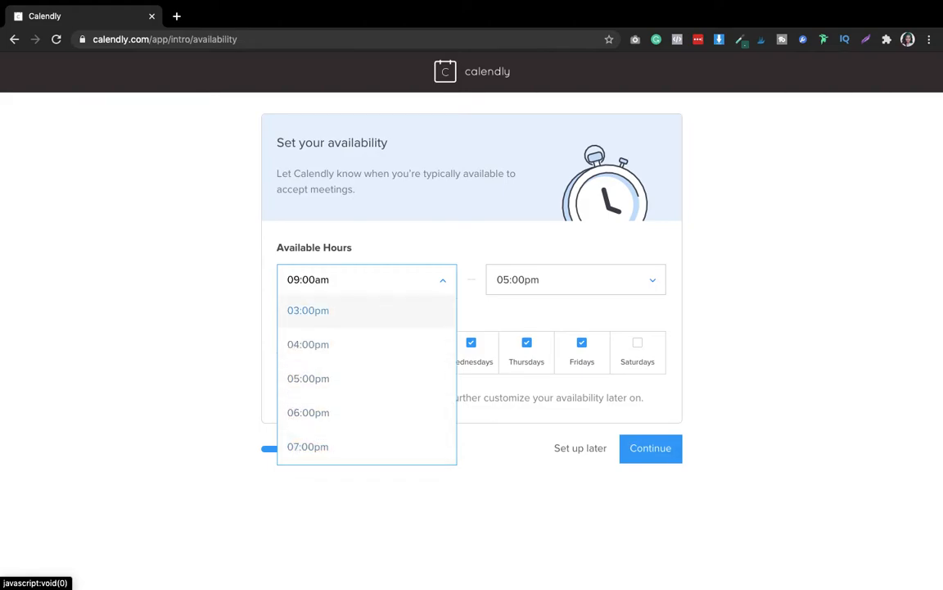
key(Up)
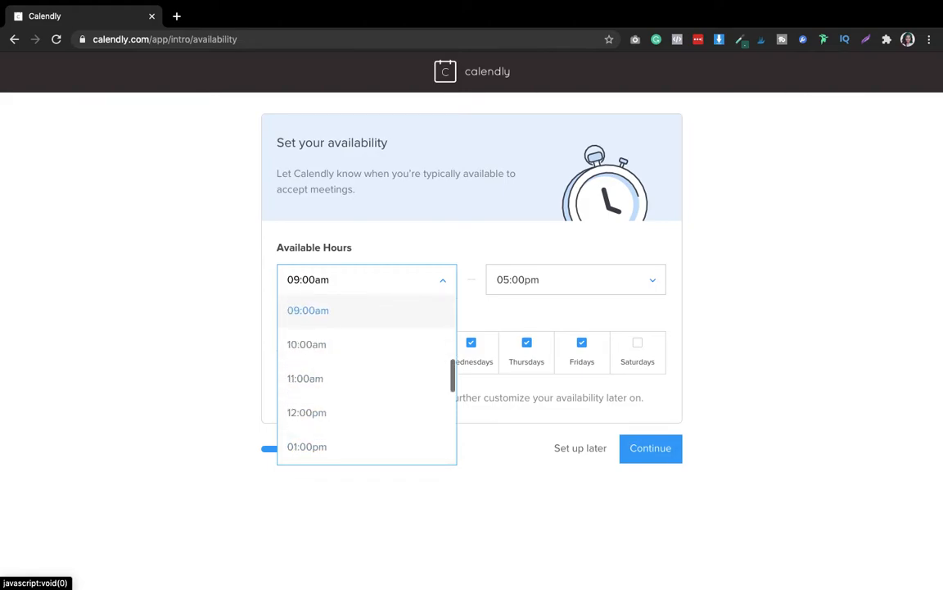
key(Down)
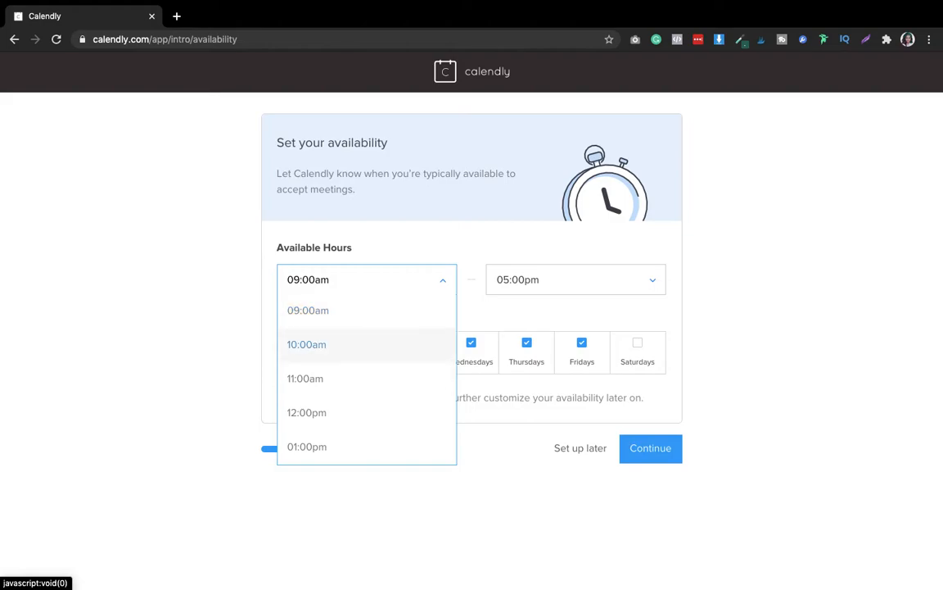
key(Return)
- Set the end of the available hours to 08:00pm, add Saturdays to the available days, and continue
click(594, 287)
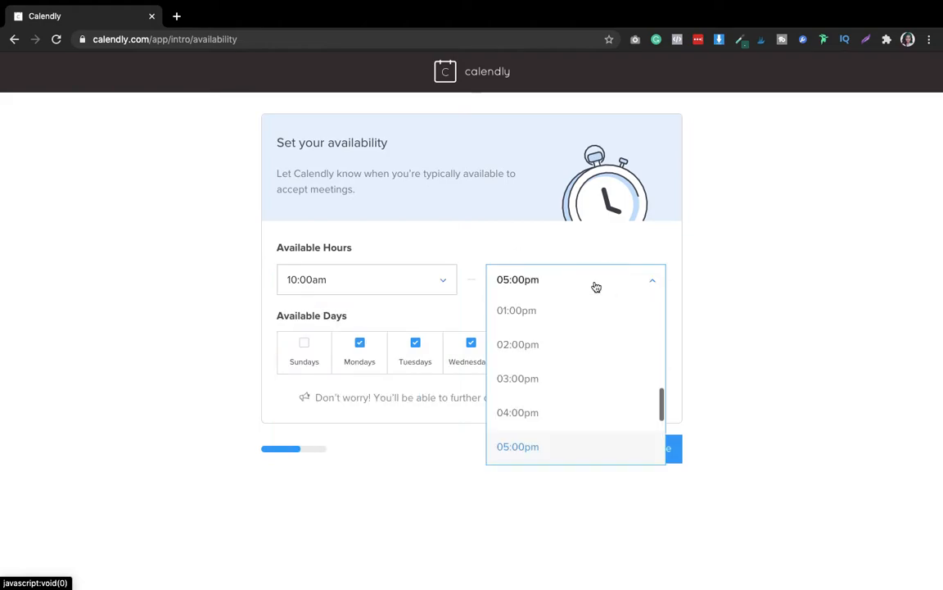
key(Down)
key(Down)
key(Down)
key(Down)
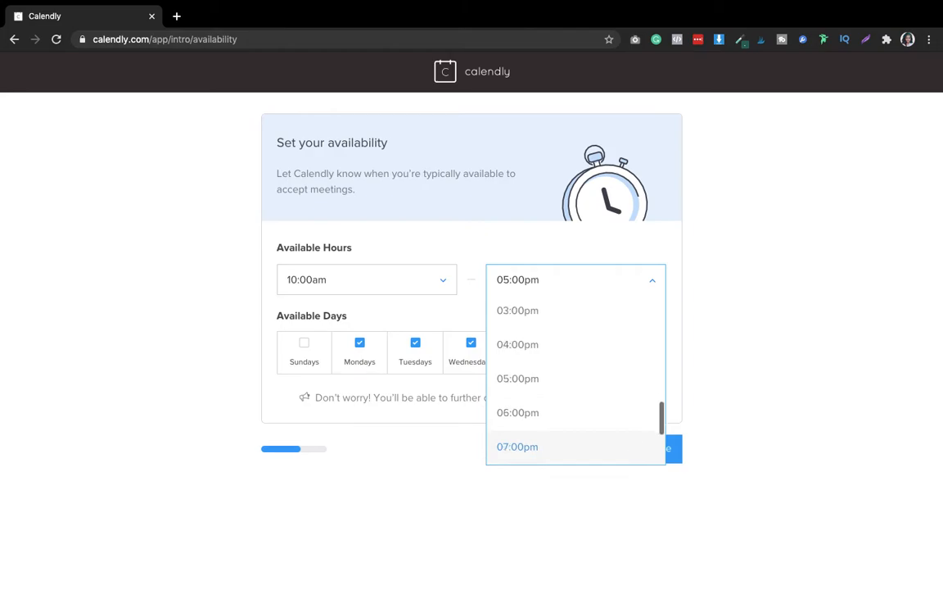
click(536, 414)
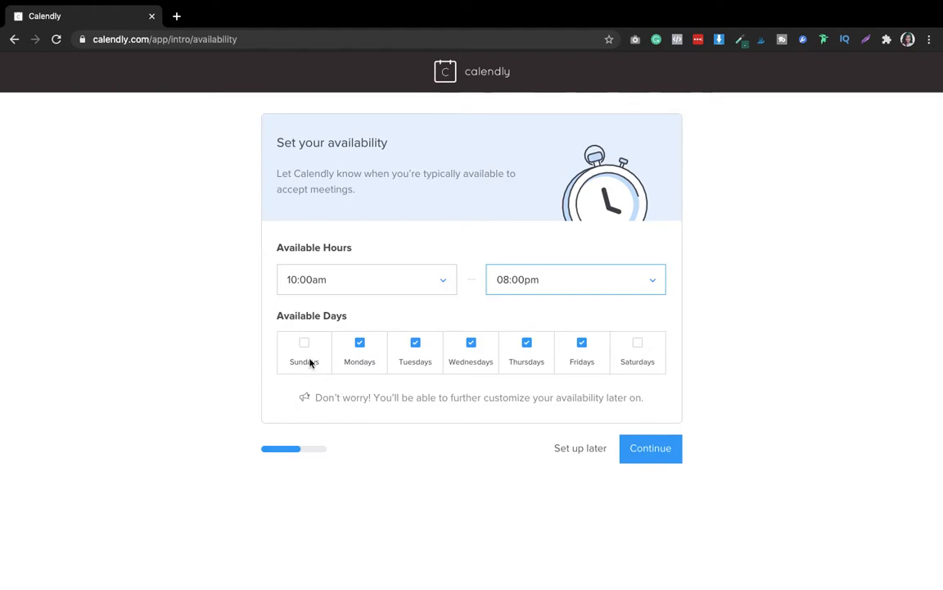
click(636, 343)
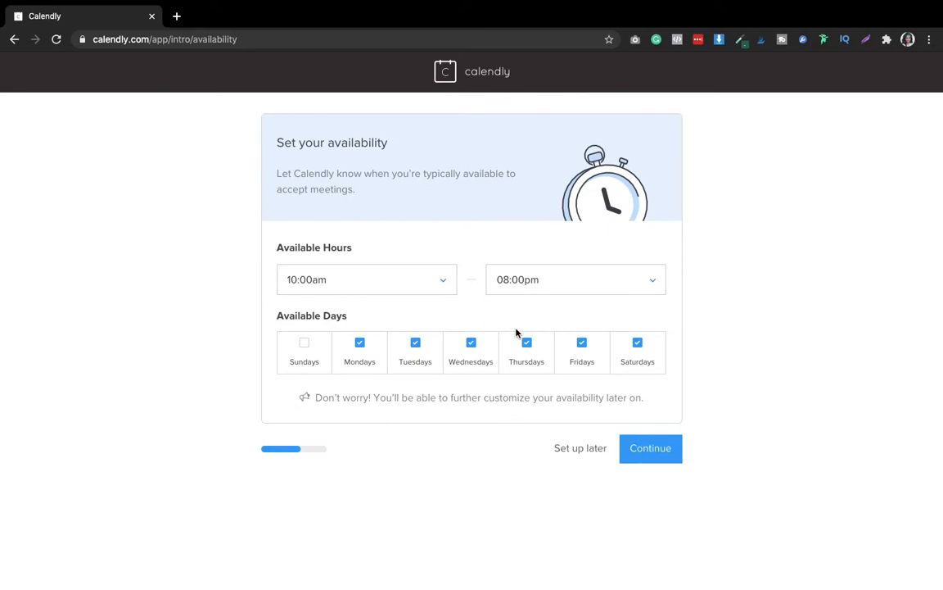
click(664, 457)
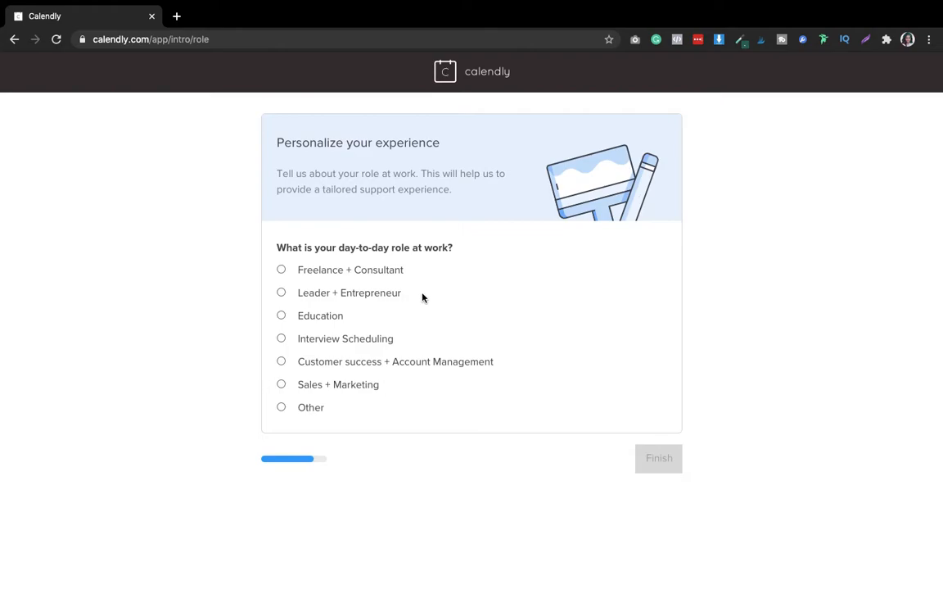
- Choose Freelance + Consultant as the work role, finish the setup, and close the Getting Started Guide
click(281, 269)
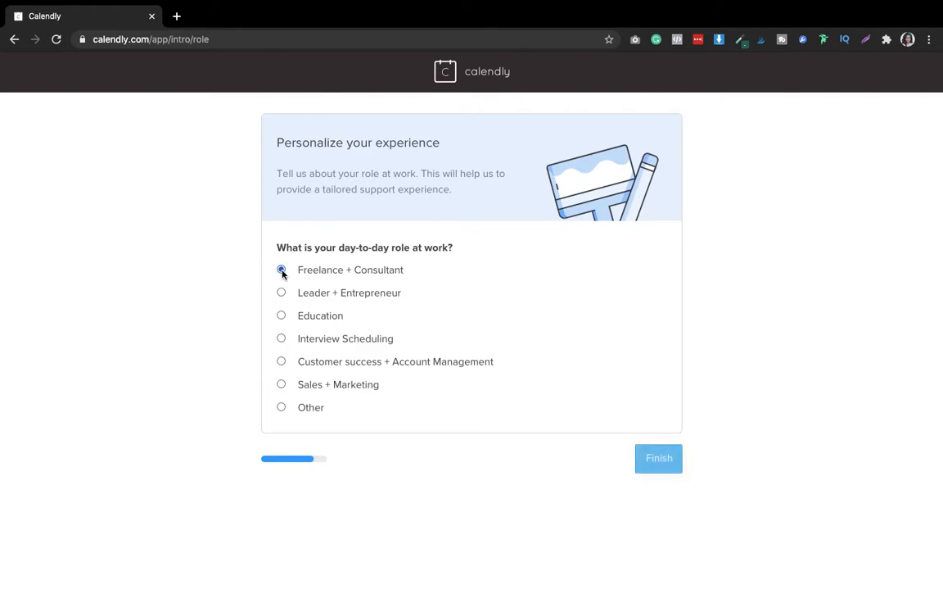
click(663, 458)
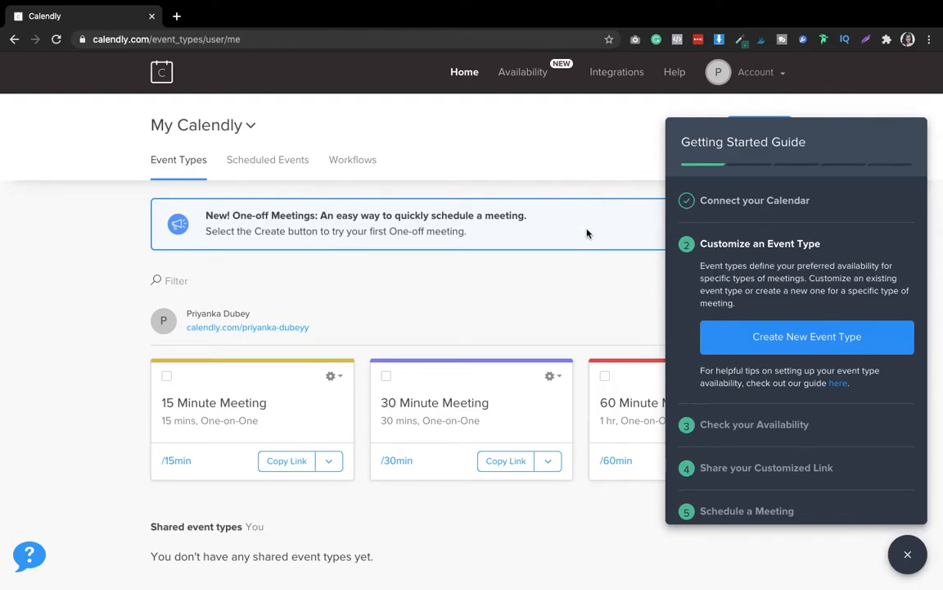
click(907, 554)
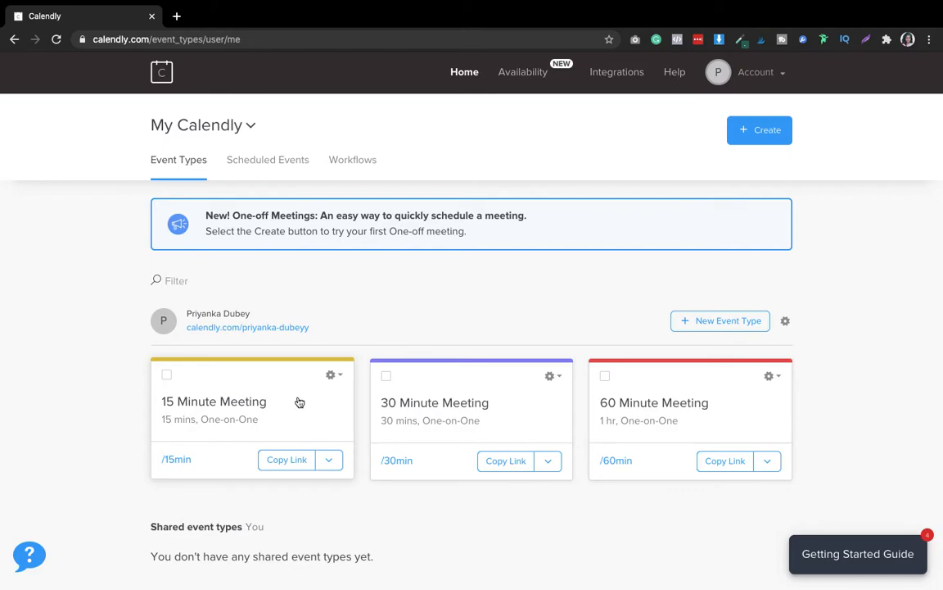
- Start a new one-on-one event type named "Discovery Call" with Zoom as its location
click(732, 322)
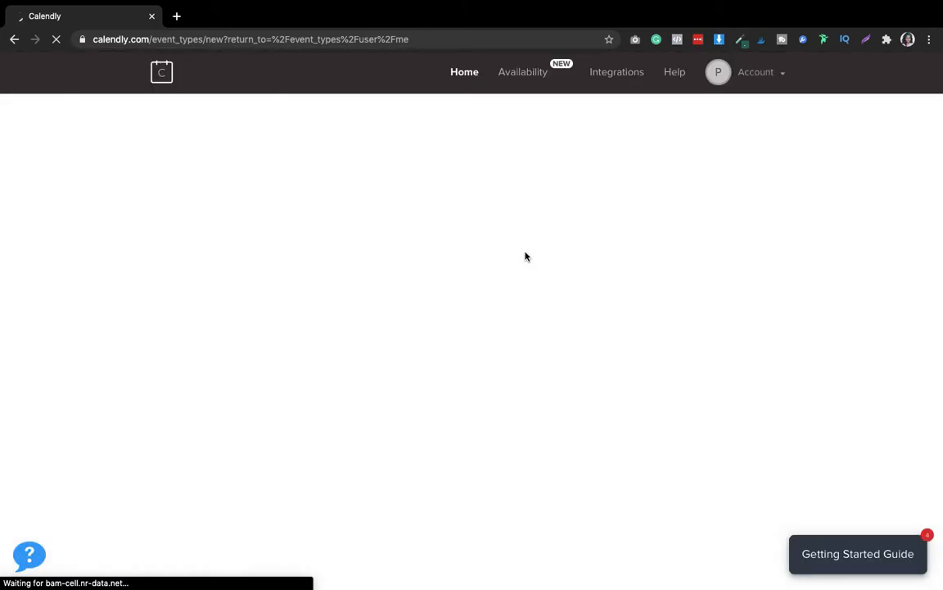
click(763, 208)
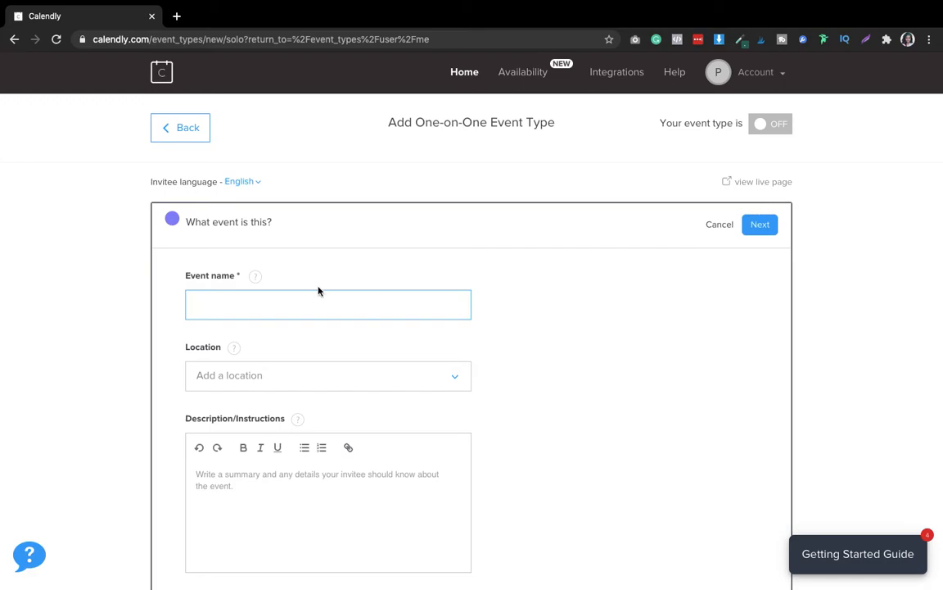
text(Discovery Call)
click(298, 383)
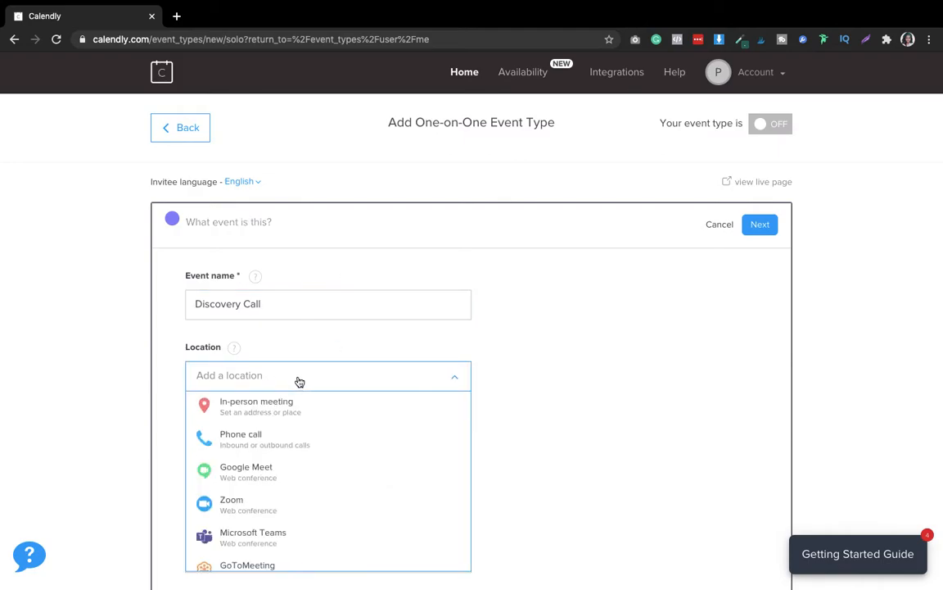
click(246, 509)
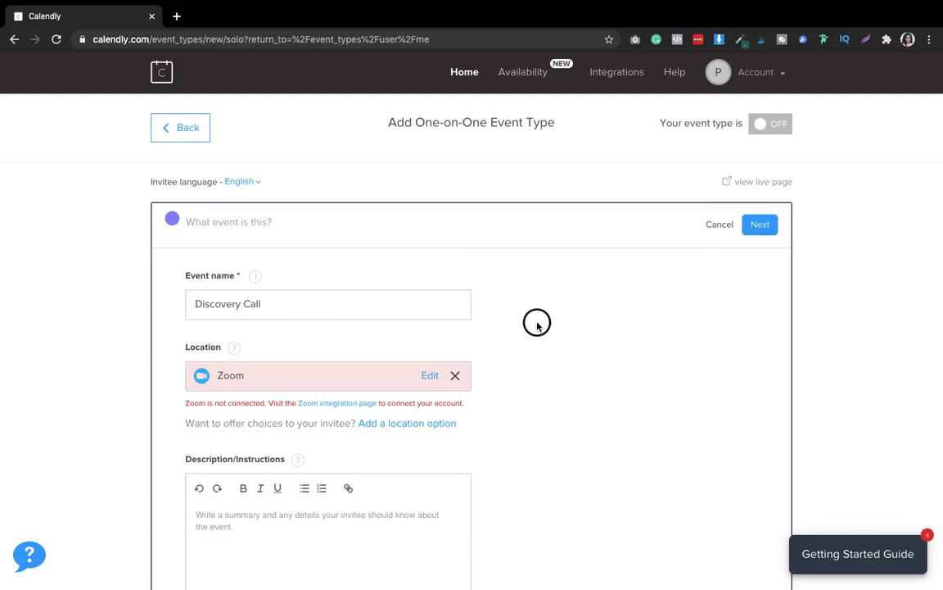
scroll(537, 325, down, 1)
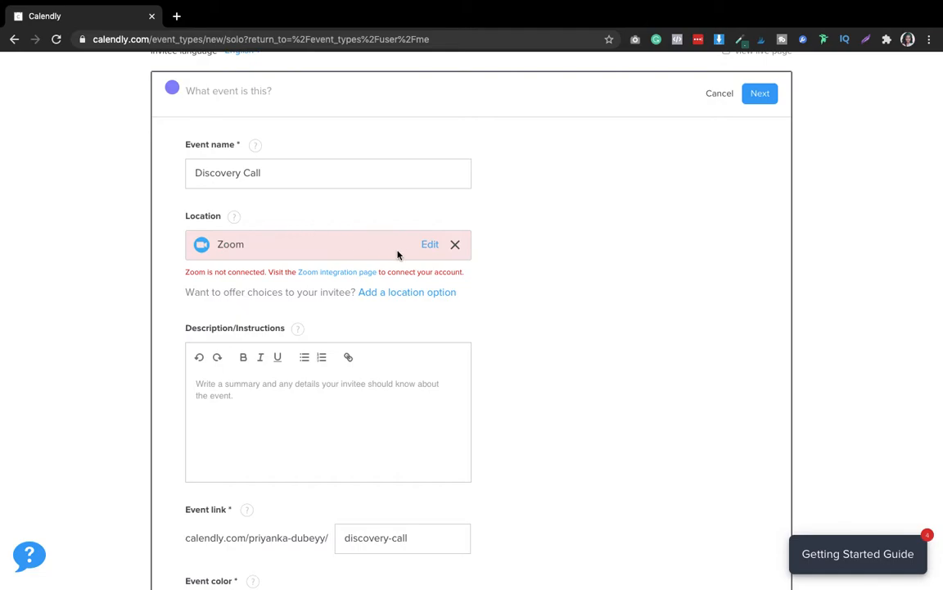
click(427, 247)
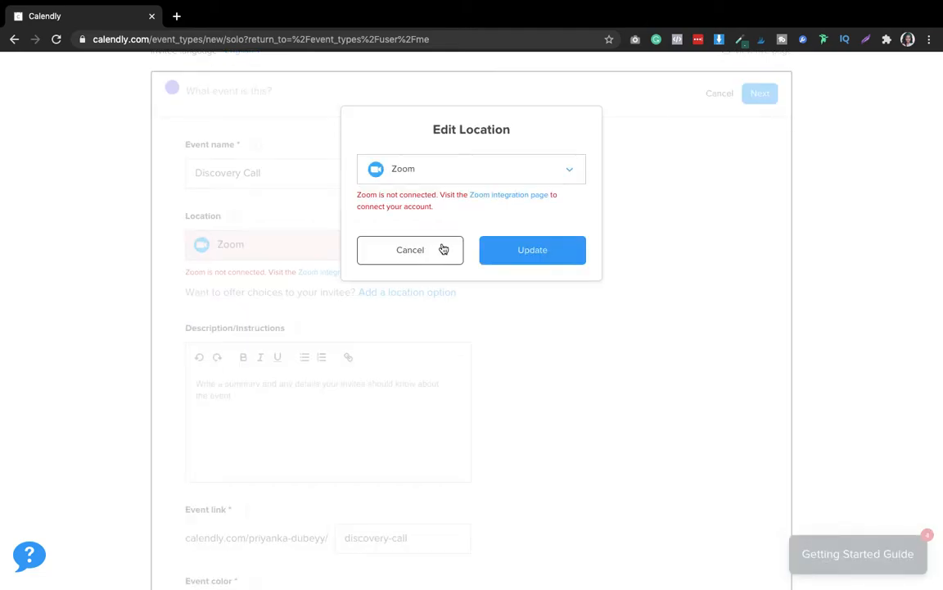
click(550, 168)
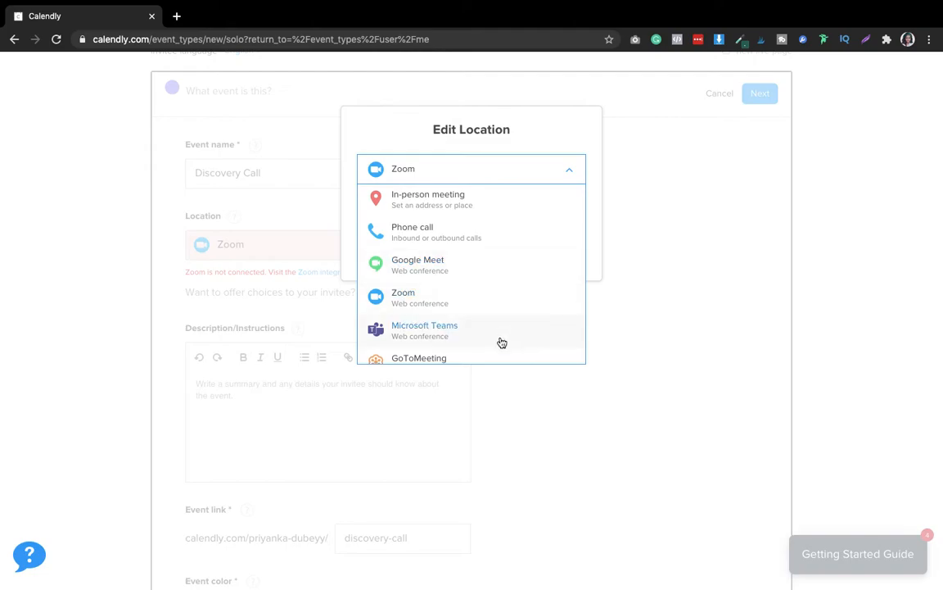
drag(515, 345, 602, 371)
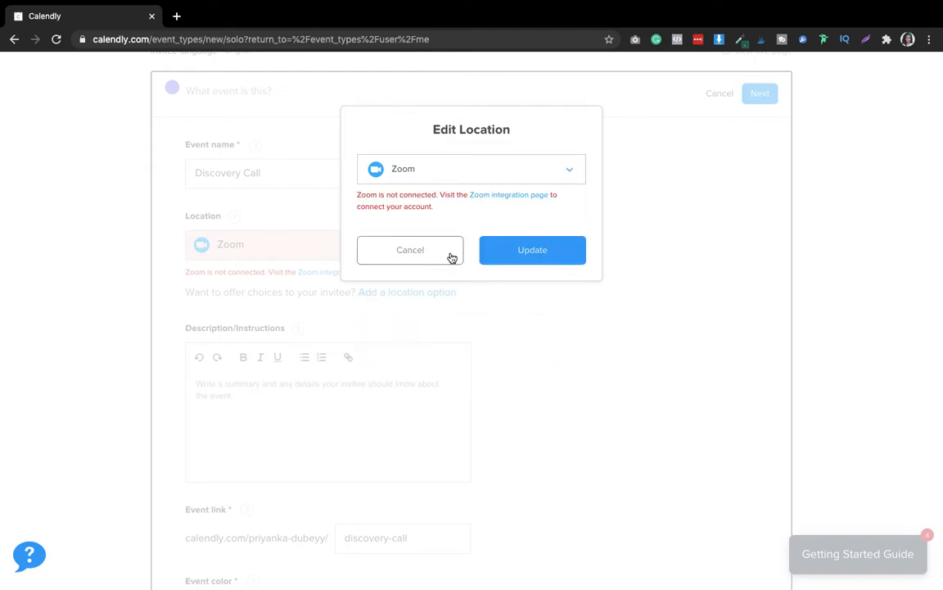
click(452, 258)
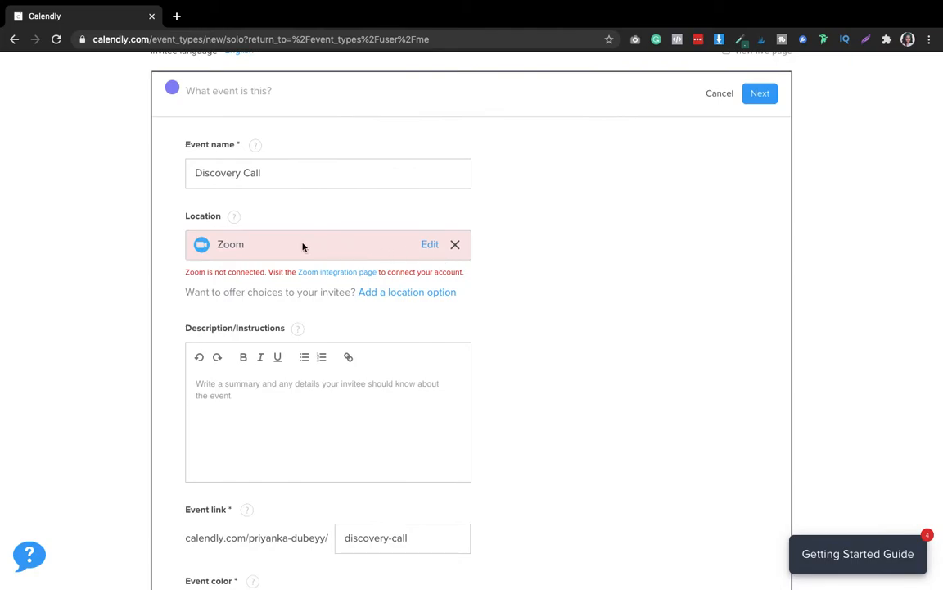
- Search the web for the Zoom app, open the Zoom Meetings page, and return to the event type form
click(177, 15)
text(zp)
key(BackSpace)
text(oom)
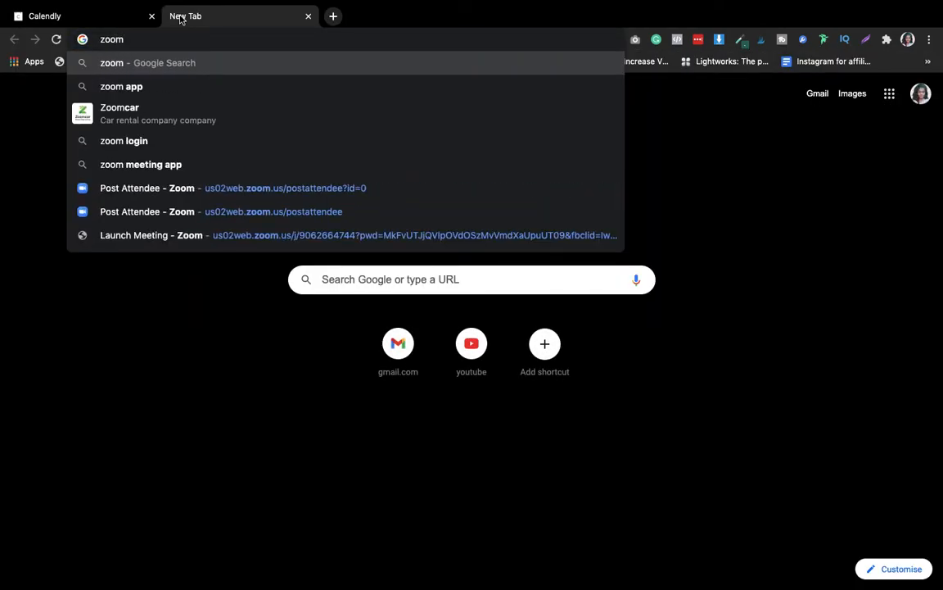
key(Down)
key(Return)
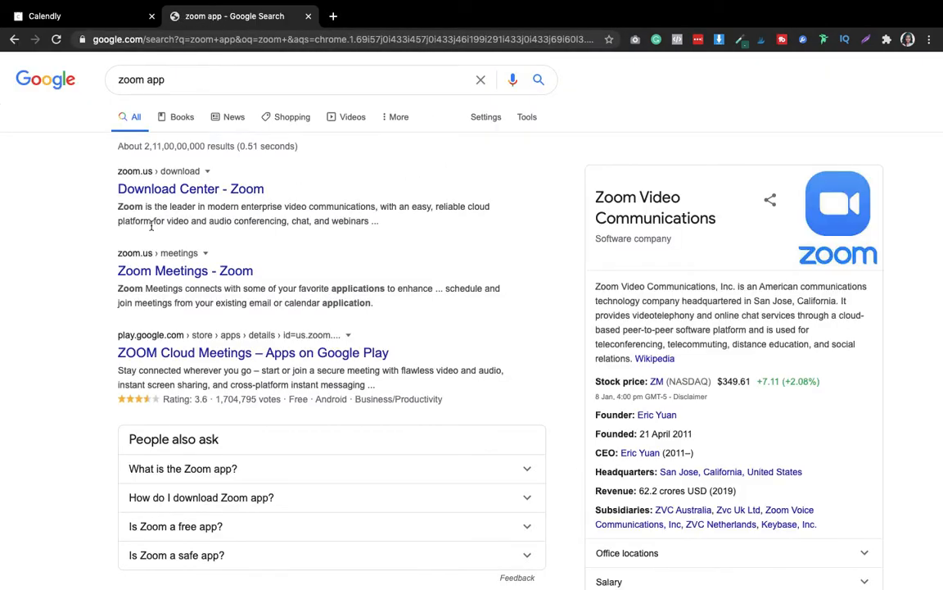
click(162, 263)
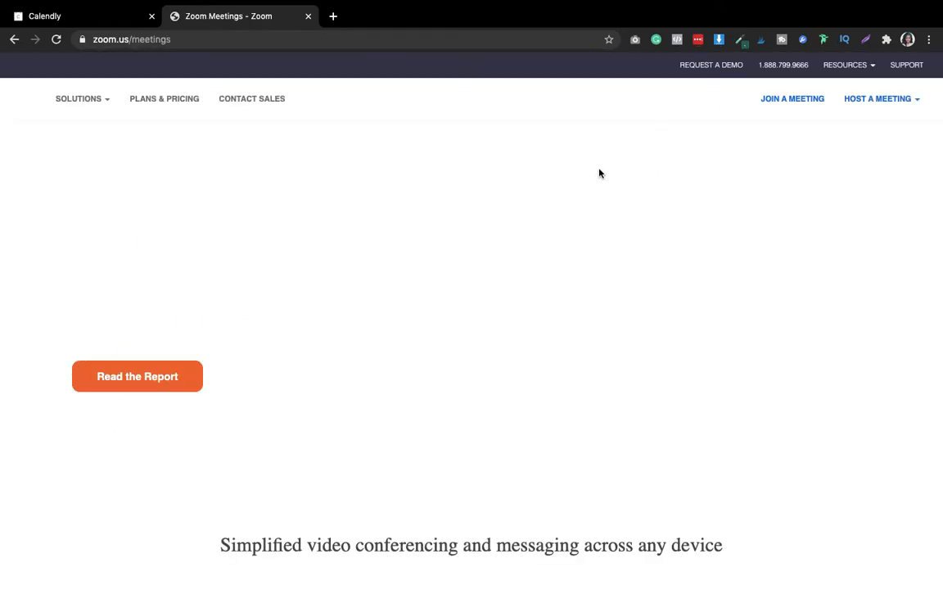
click(92, 17)
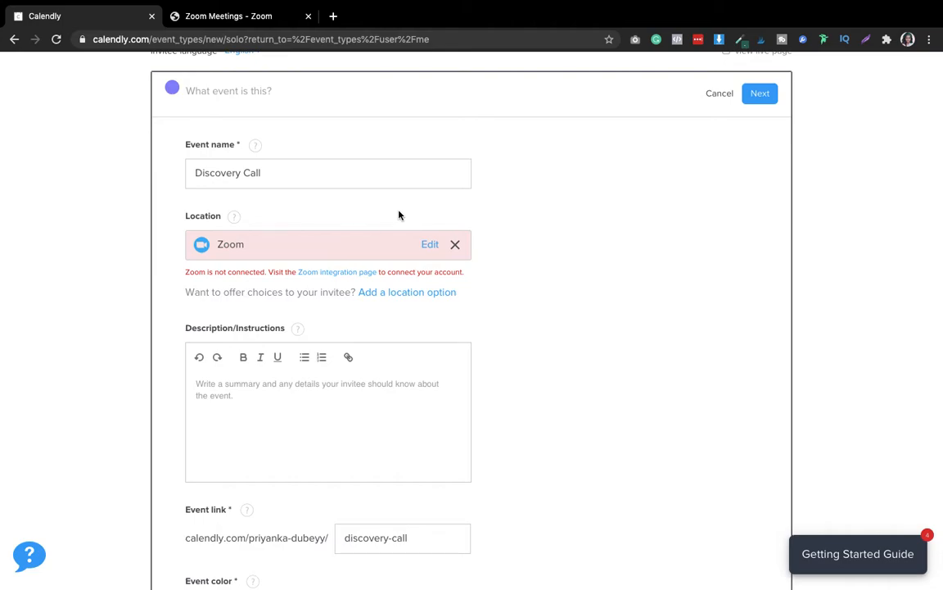
- Connect Zoom through the Zoom integration page, signing in with the first Google account and authorizing Calendly's access
click(355, 273)
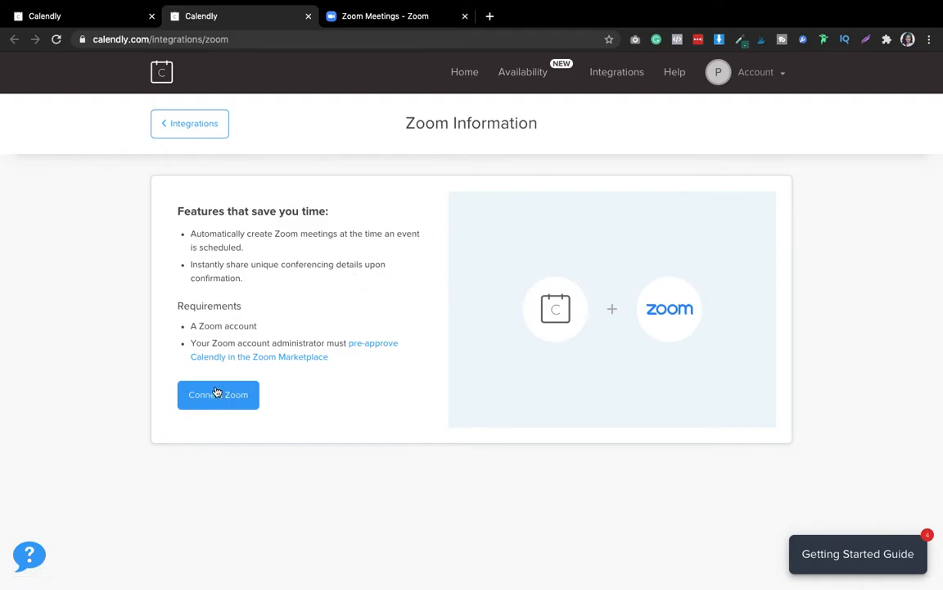
click(216, 393)
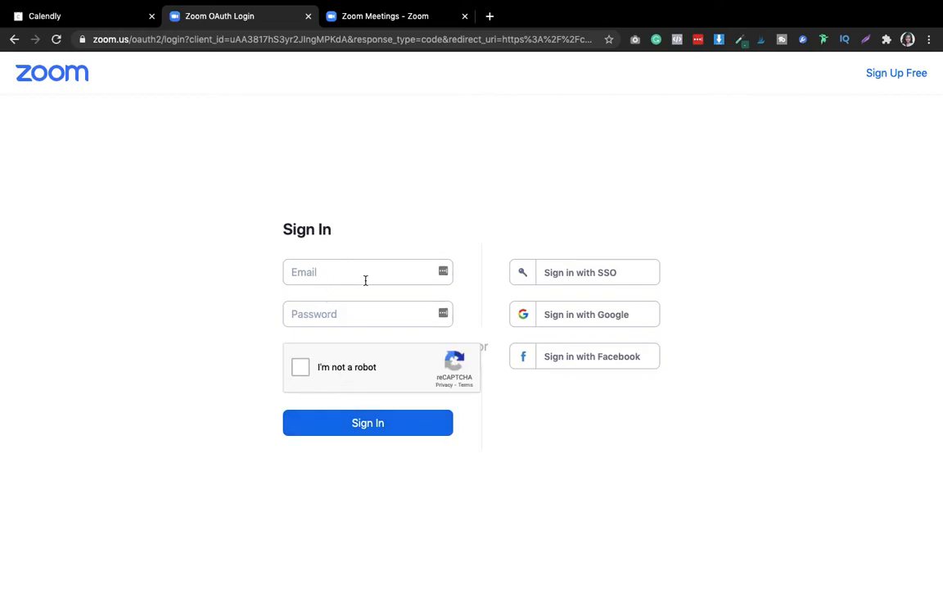
click(550, 315)
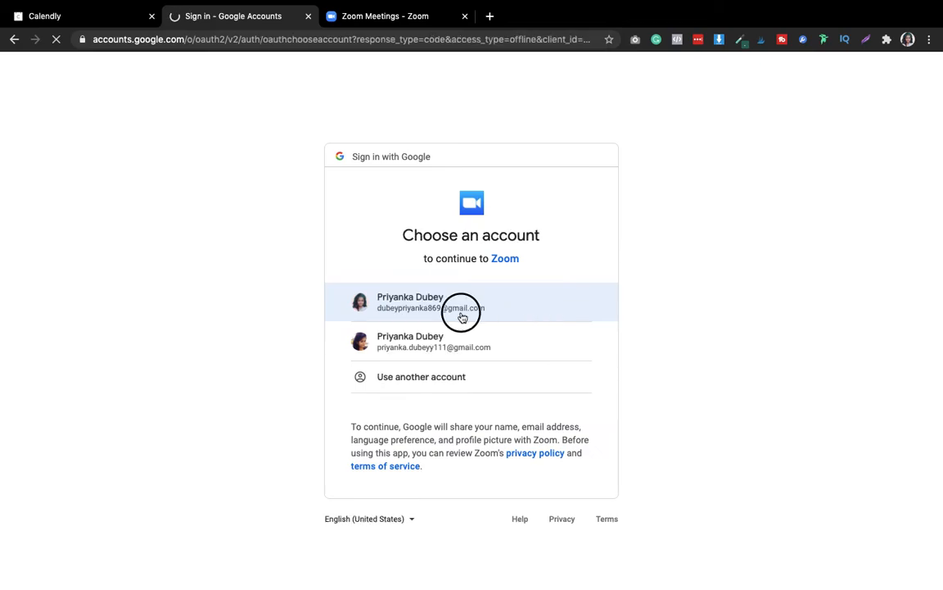
click(462, 317)
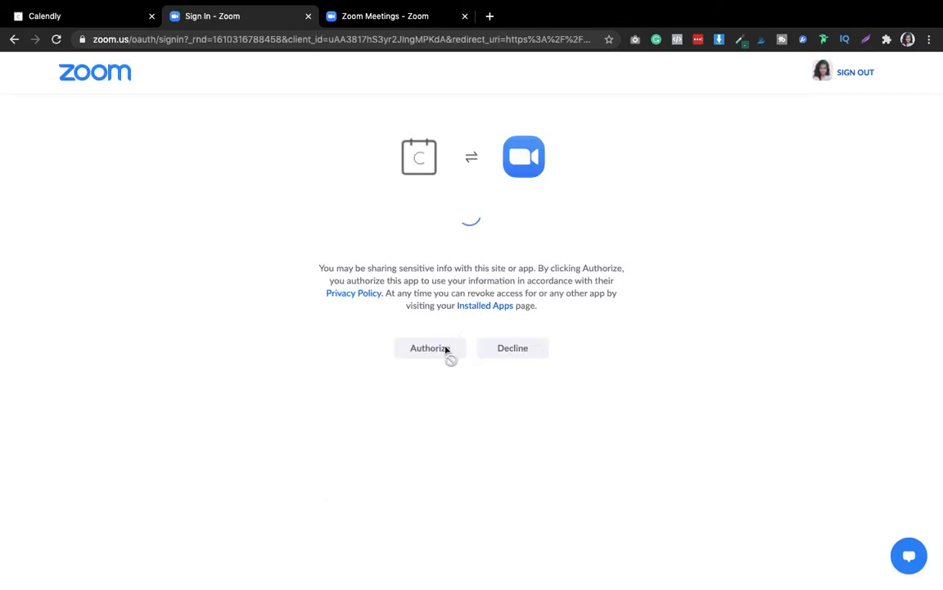
click(431, 481)
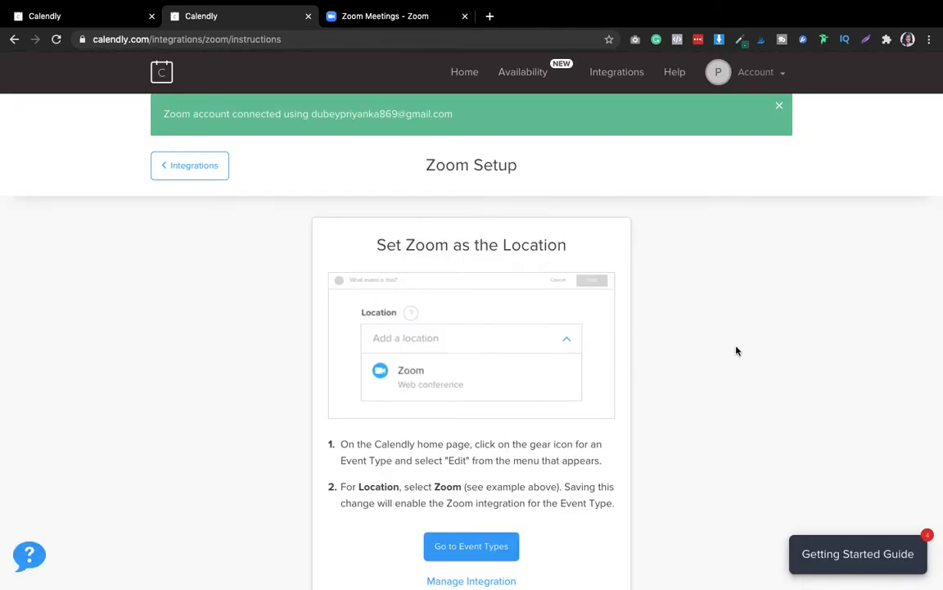
scroll(652, 352, down, 2)
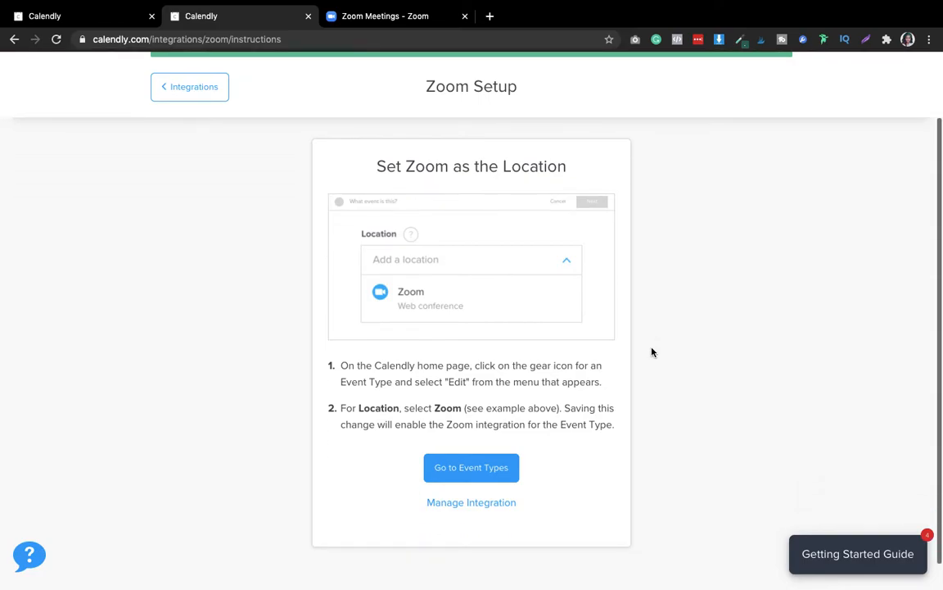
scroll(652, 353, down, 1)
scroll(652, 353, up, 3)
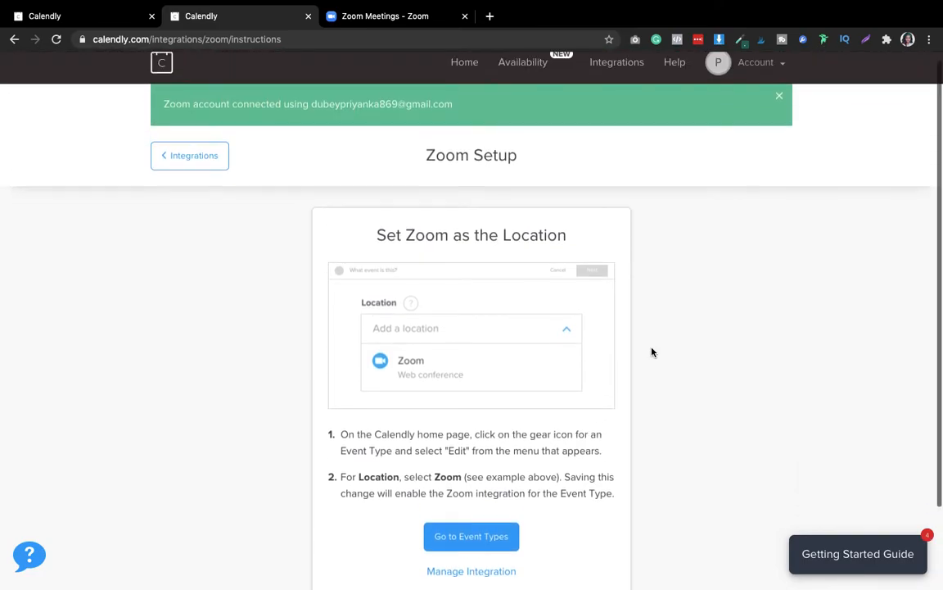
- Return to the new event type form and reload it, discarding the unsaved entries
click(84, 18)
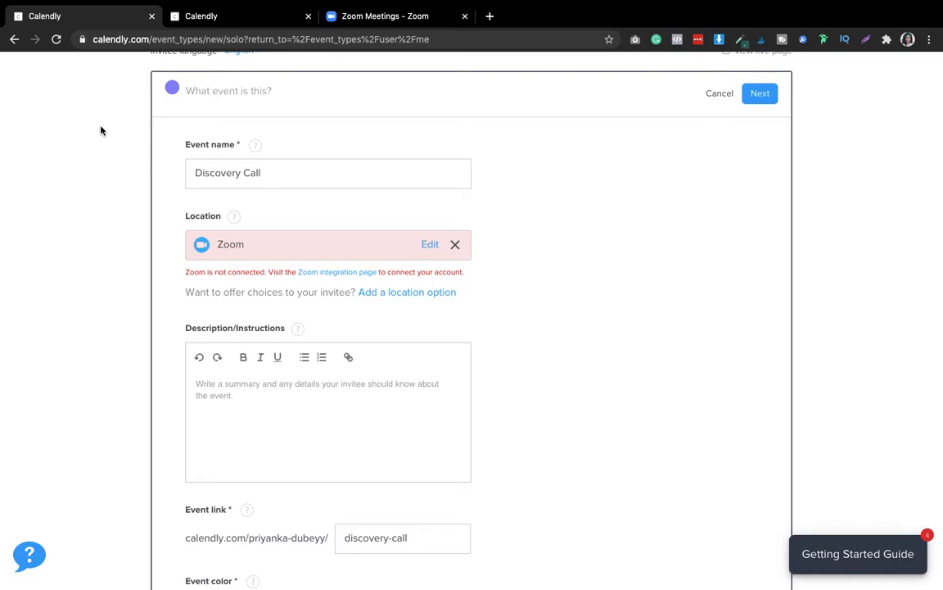
click(58, 40)
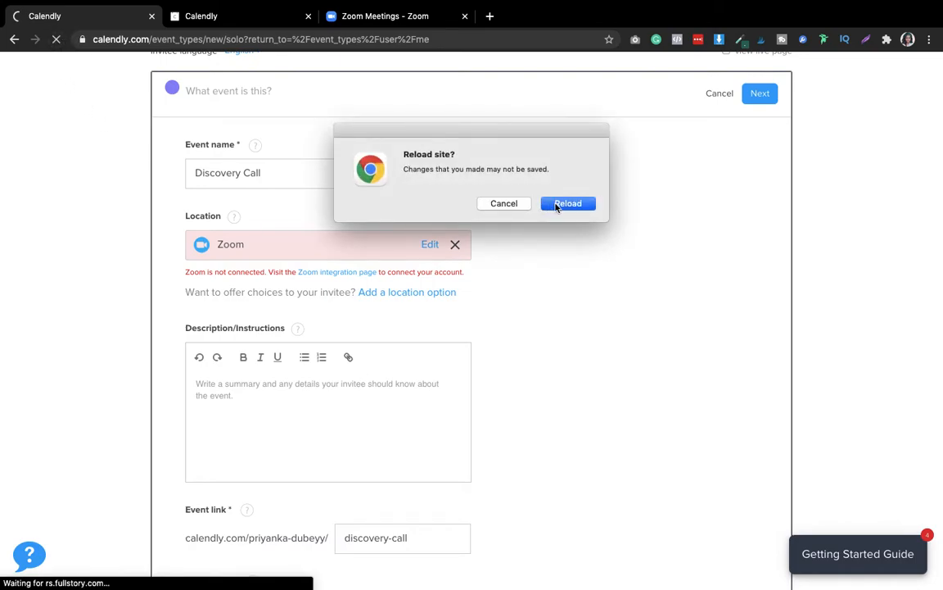
click(557, 206)
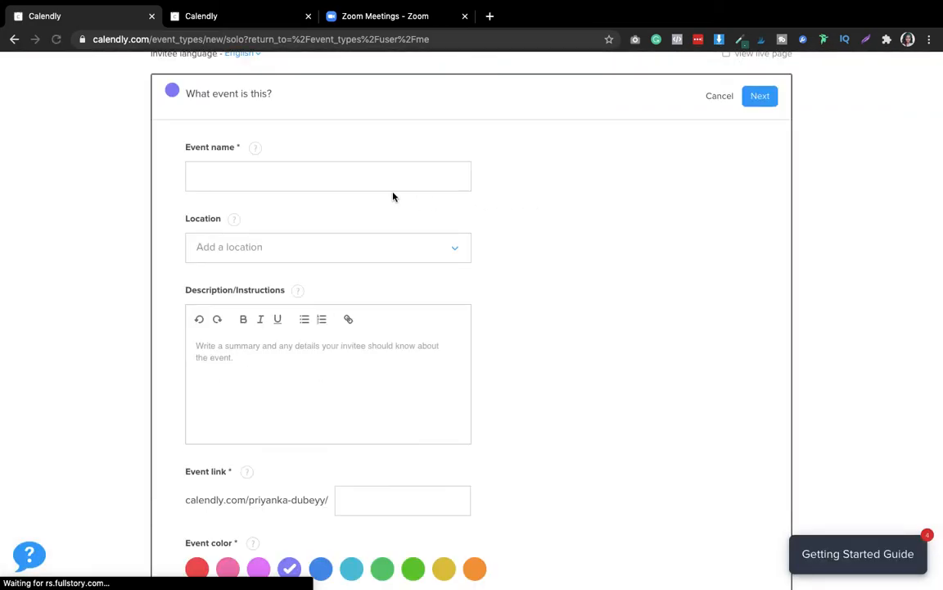
- Name the event "Discovery Call" and choose Zoom as its location
click(268, 169)
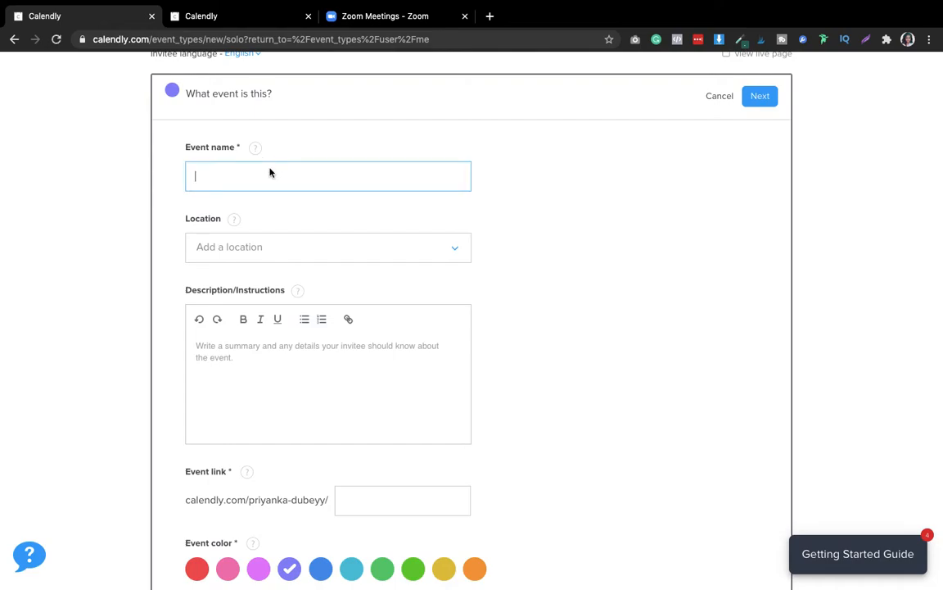
text(Discovetry Call)
click(280, 253)
click(264, 377)
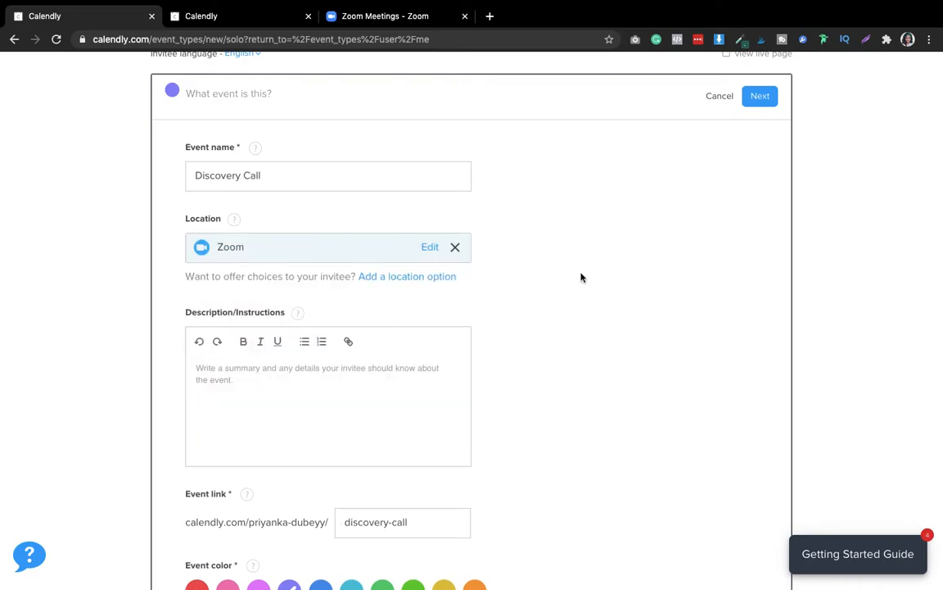
- Enter the event description "Hey! Pick the time that suits you the best! Thank you for booking a call with me!"
scroll(574, 287, down, 3)
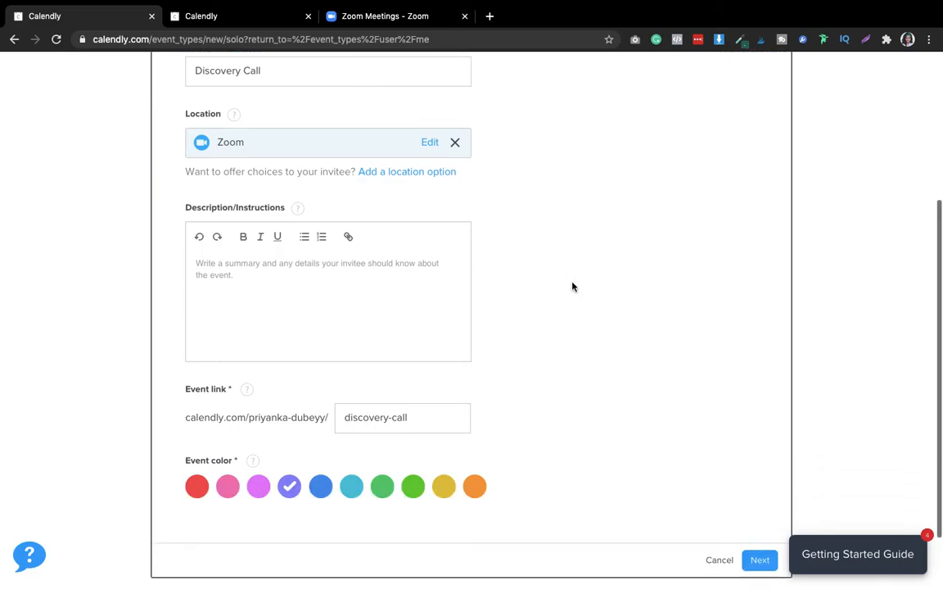
click(243, 302)
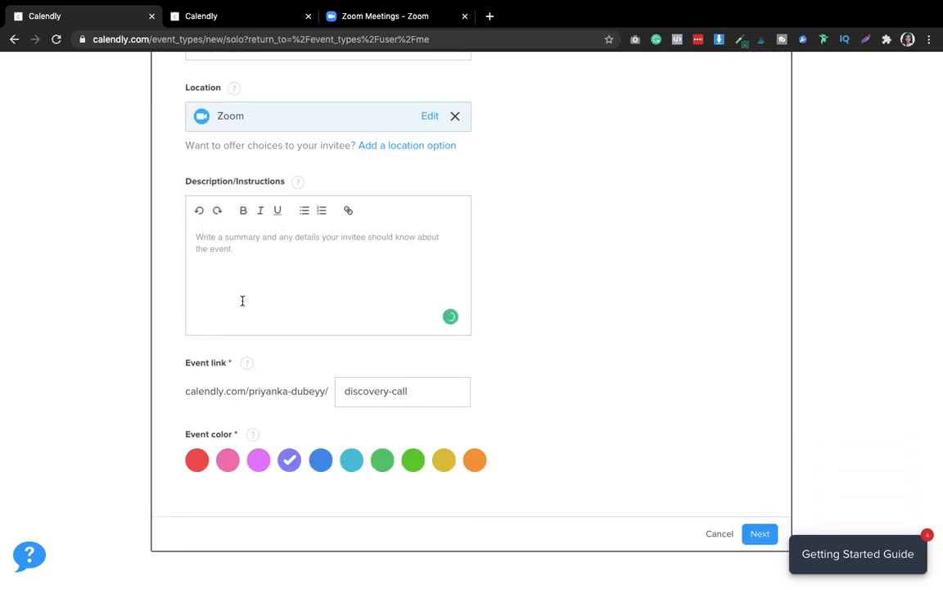
text(He)
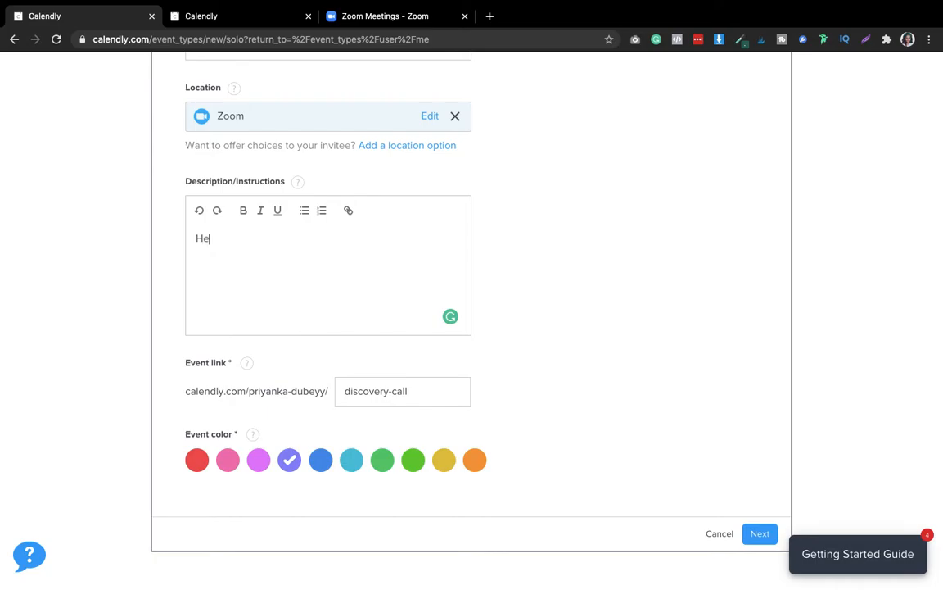
text(y! Ta)
key(BackSpace)
text(hank yo)
key(BackSpace)
key(BackSpace)
key(BackSpace)
key(BackSpace)
key(BackSpace)
key(BackSpace)
key(BackSpace)
text(Pick the time that suits y)
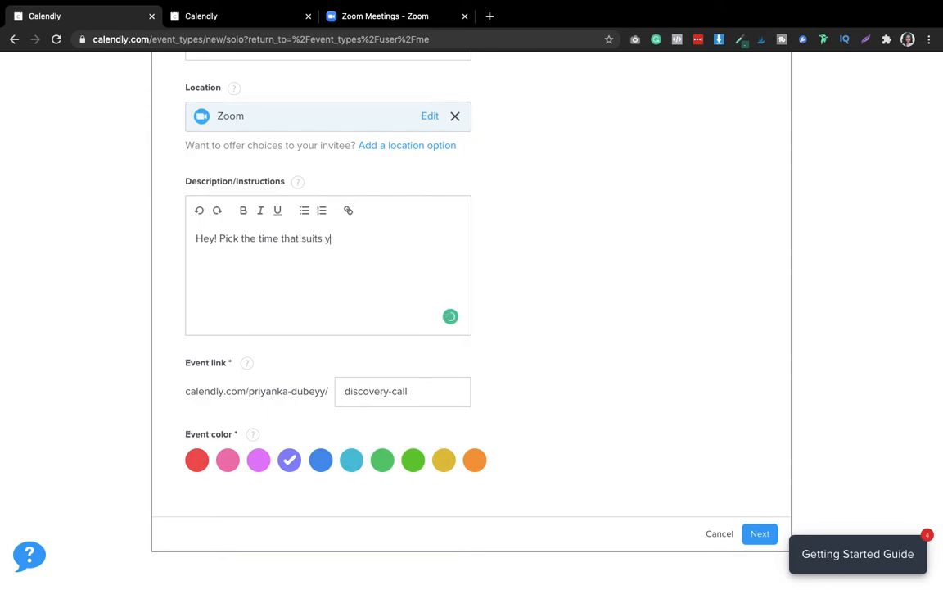
text(ou the best! Thank you for boo)
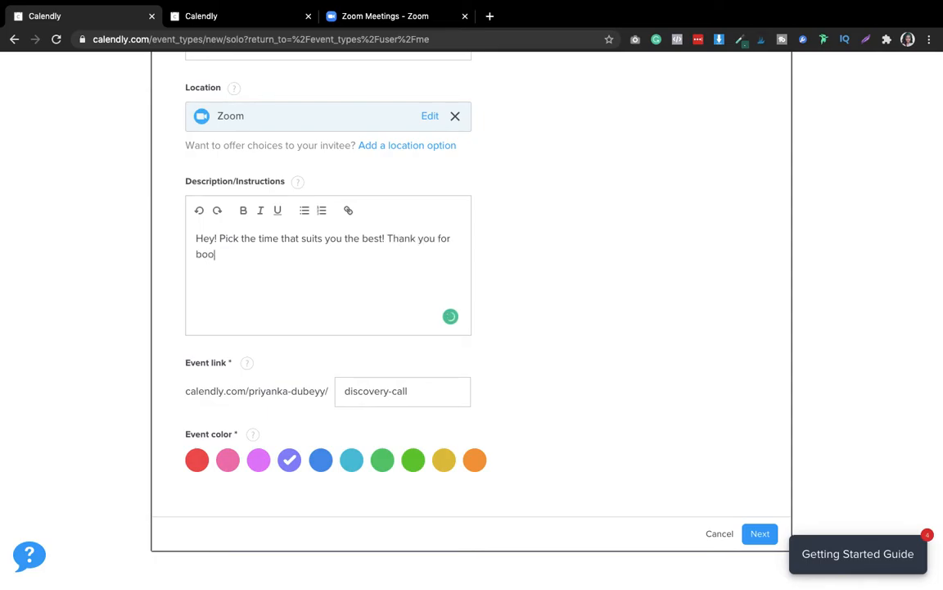
text(king a C)
key(BackSpace)
text(call with me!)
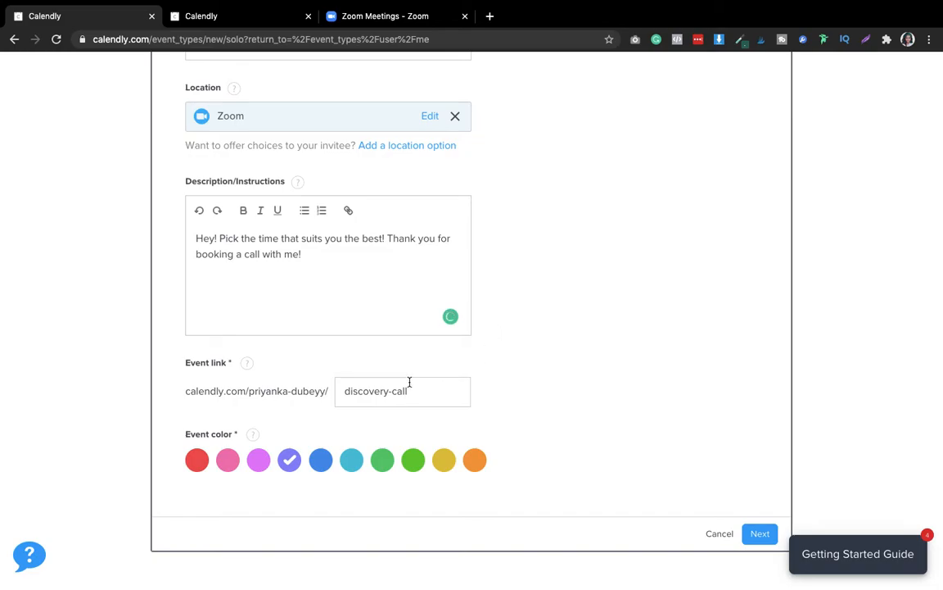
- Try several event colors, settle on purple, and continue to the booking settings
click(466, 390)
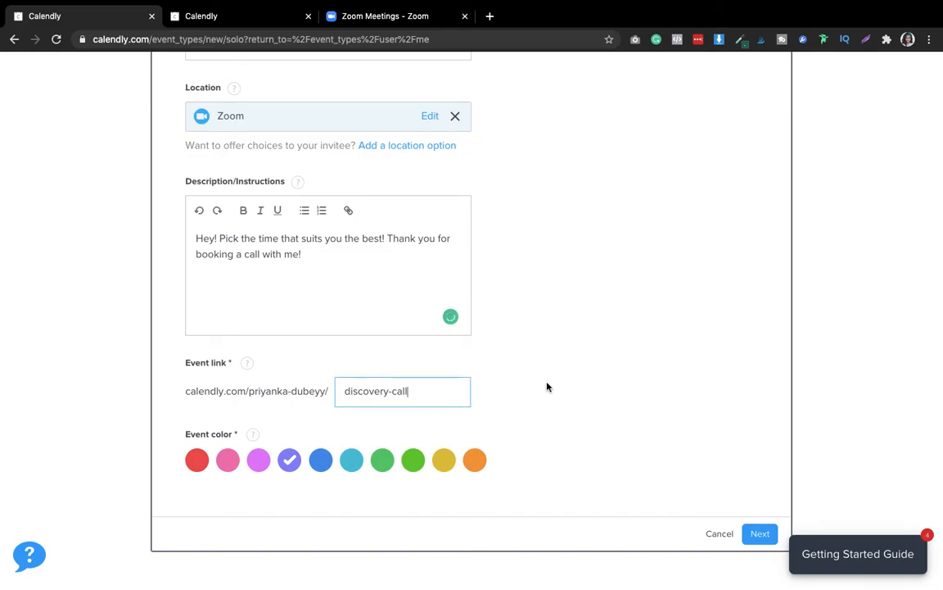
click(476, 462)
click(415, 462)
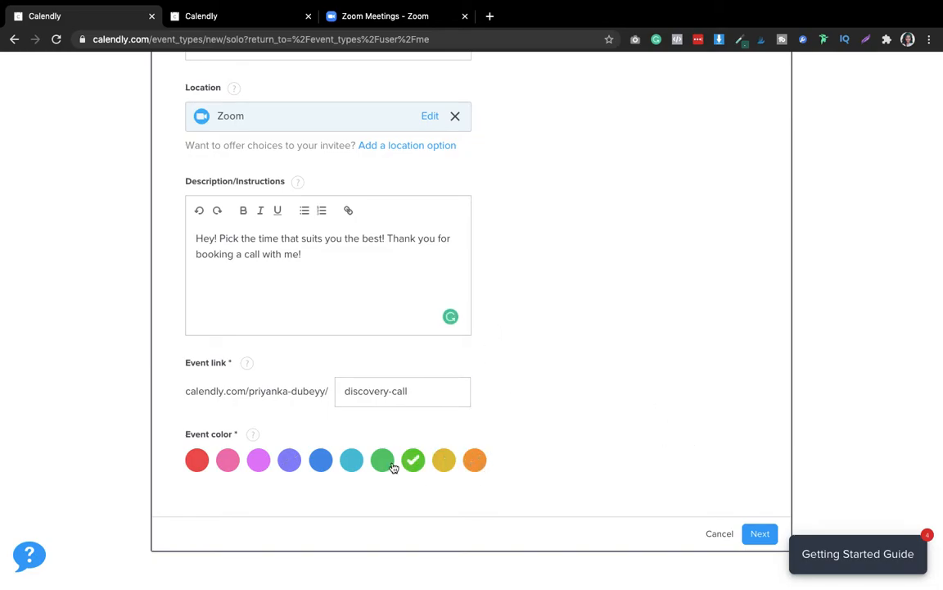
click(227, 458)
click(283, 464)
click(753, 536)
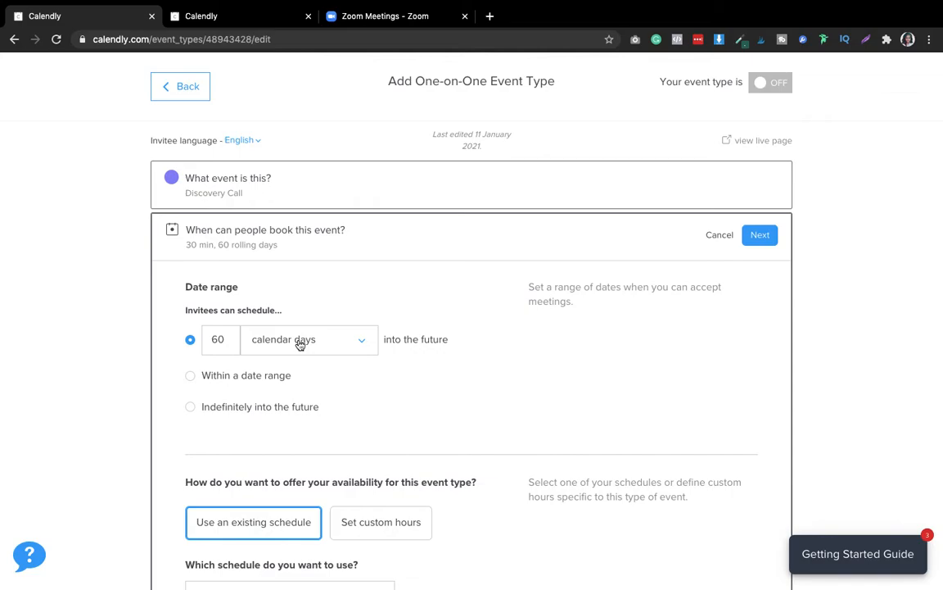
- Let invitees schedule the event up to 14 calendar days into the future
click(243, 342)
click(226, 343)
key(BackSpace)
key(BackSpace)
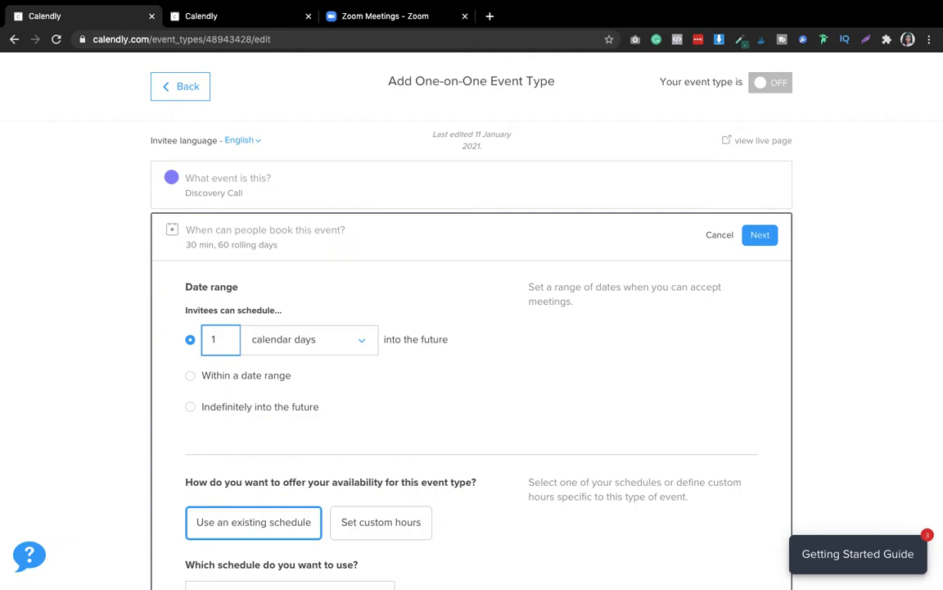
text(14)
click(843, 360)
- Review the weekly hours of the default schedule and set a custom event duration of 20 min
scroll(843, 361, down, 5)
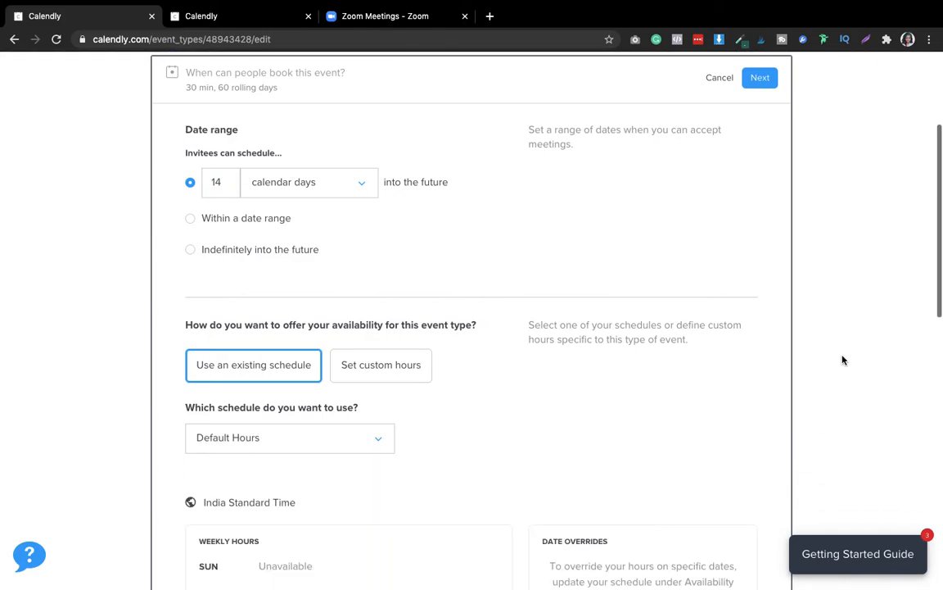
scroll(843, 360, down, 2)
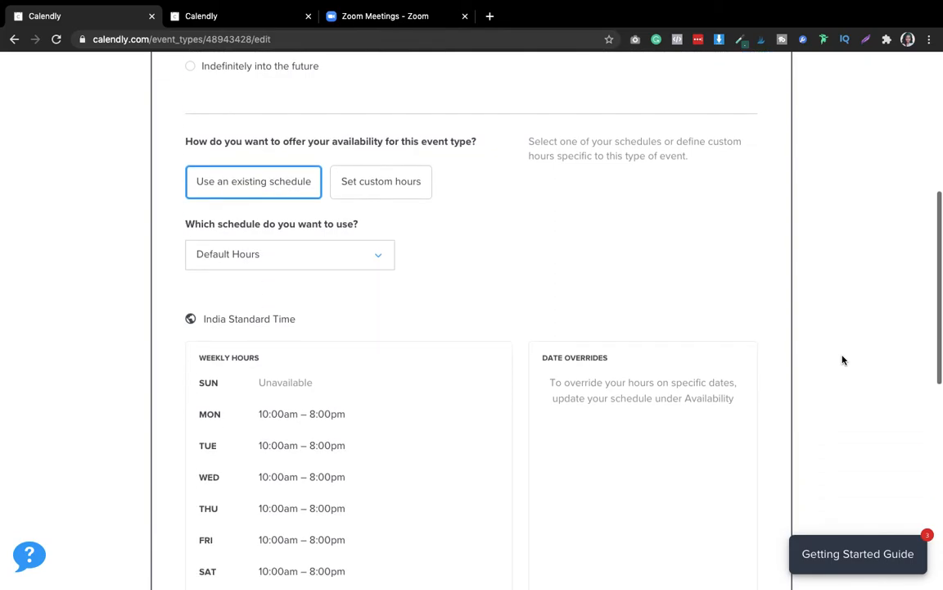
scroll(528, 303, down, 1)
scroll(528, 304, down, 2)
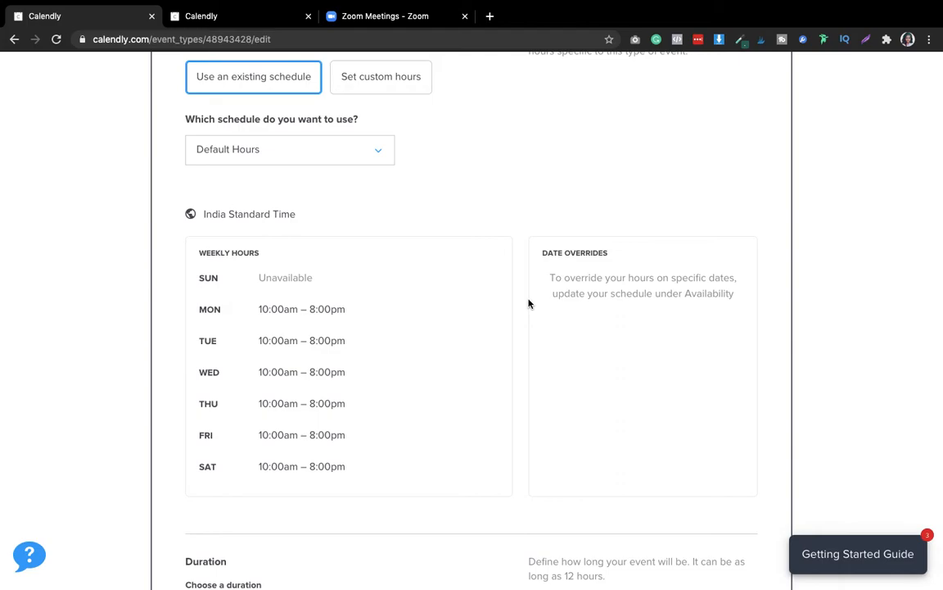
scroll(528, 304, down, 1)
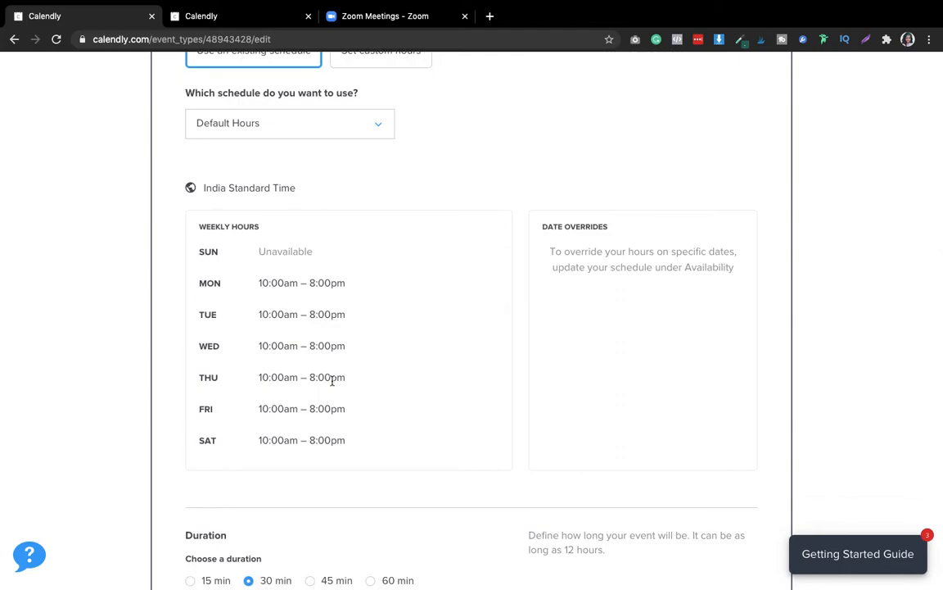
scroll(441, 380, down, 5)
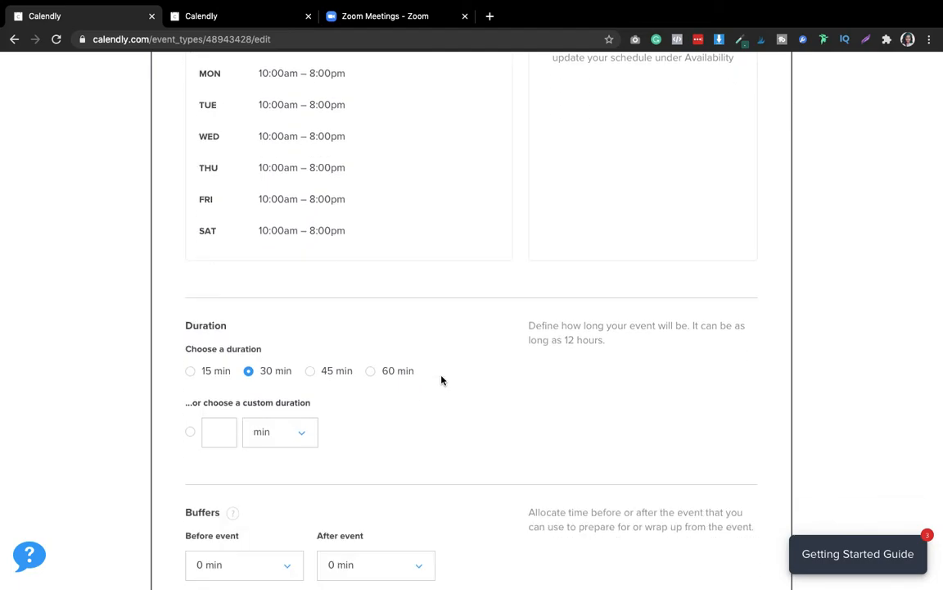
click(221, 428)
text(20)
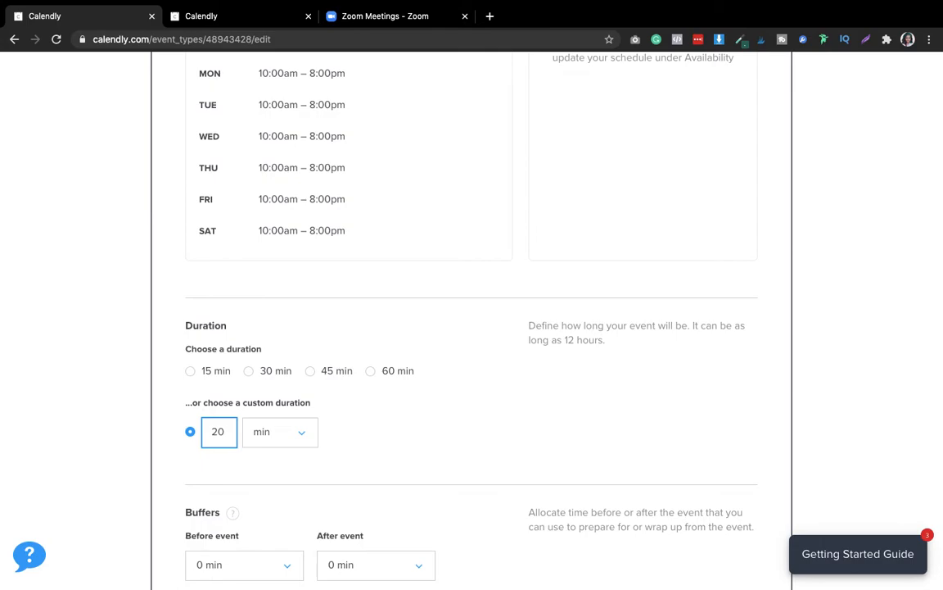
click(483, 432)
- Preview custom weekly hours for the event's availability and return to using the existing schedule
scroll(482, 432, up, 3)
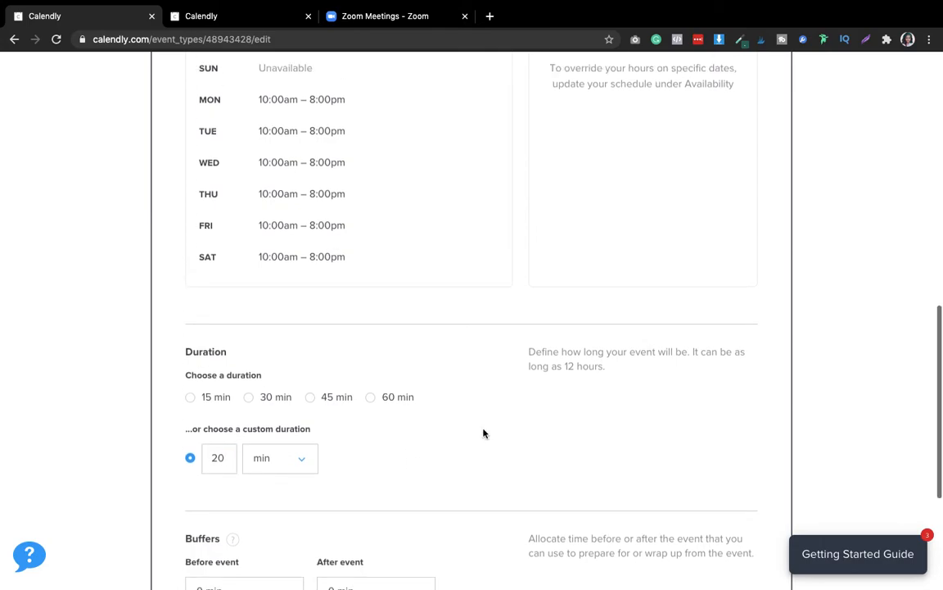
scroll(483, 433, up, 7)
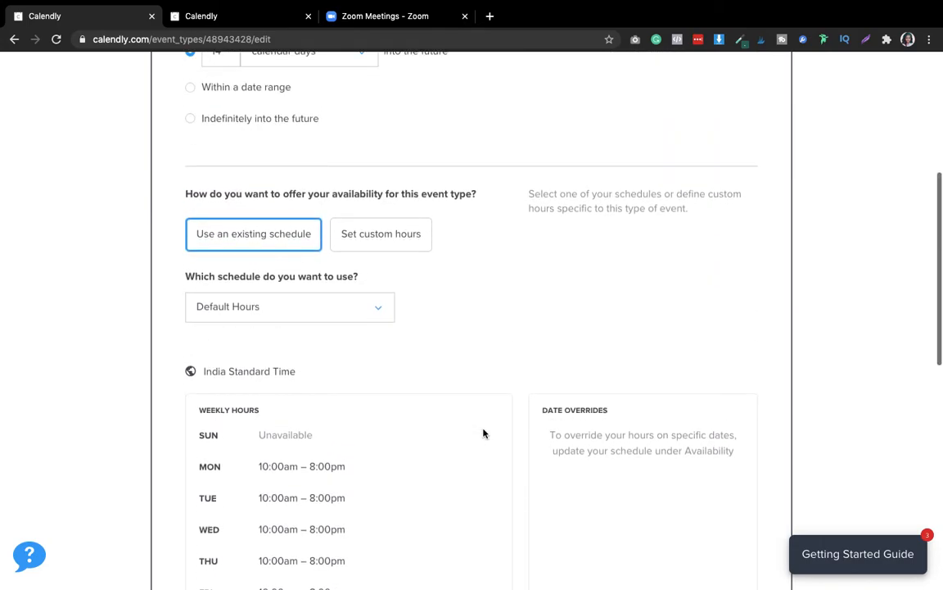
scroll(483, 434, up, 3)
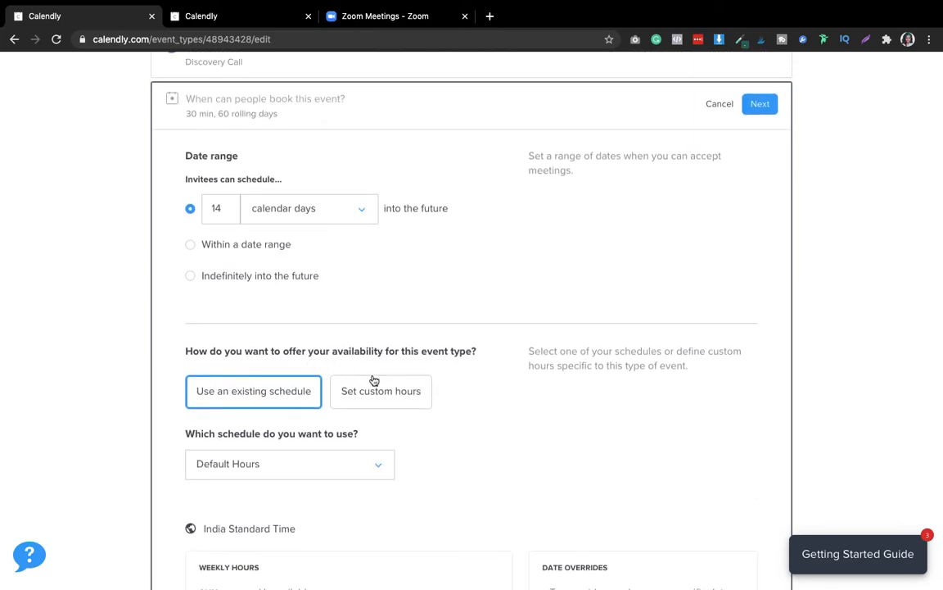
click(391, 398)
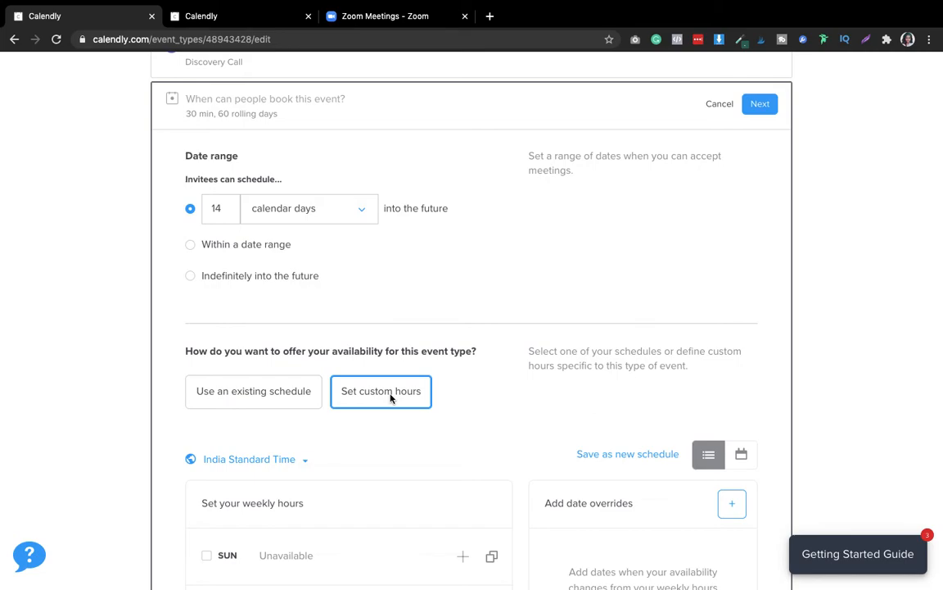
scroll(468, 387, down, 3)
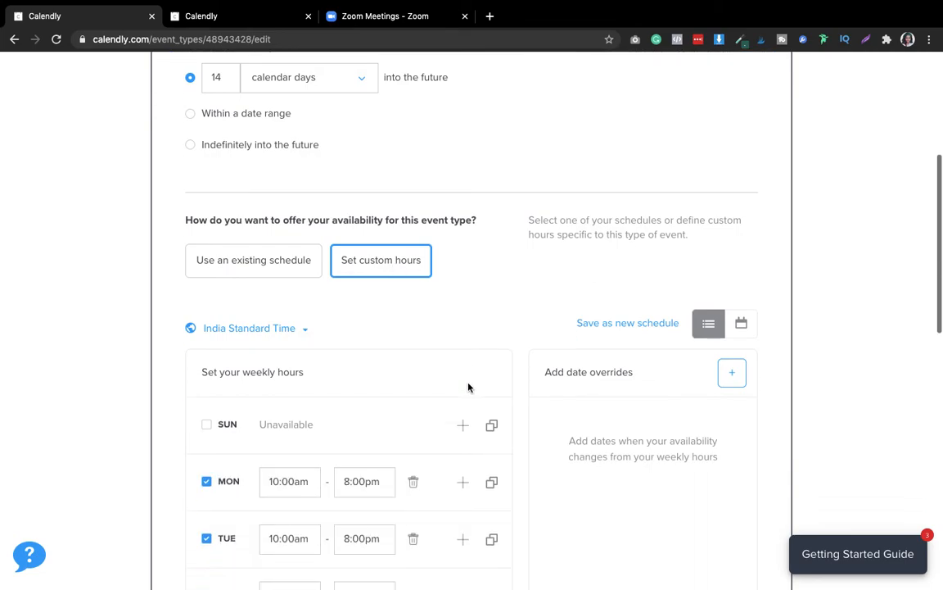
scroll(468, 388, down, 1)
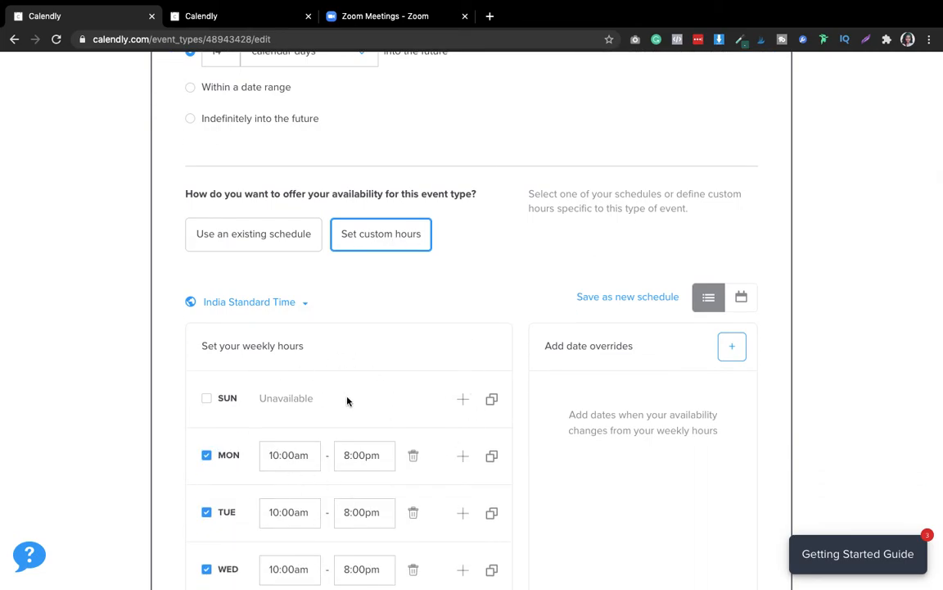
click(246, 237)
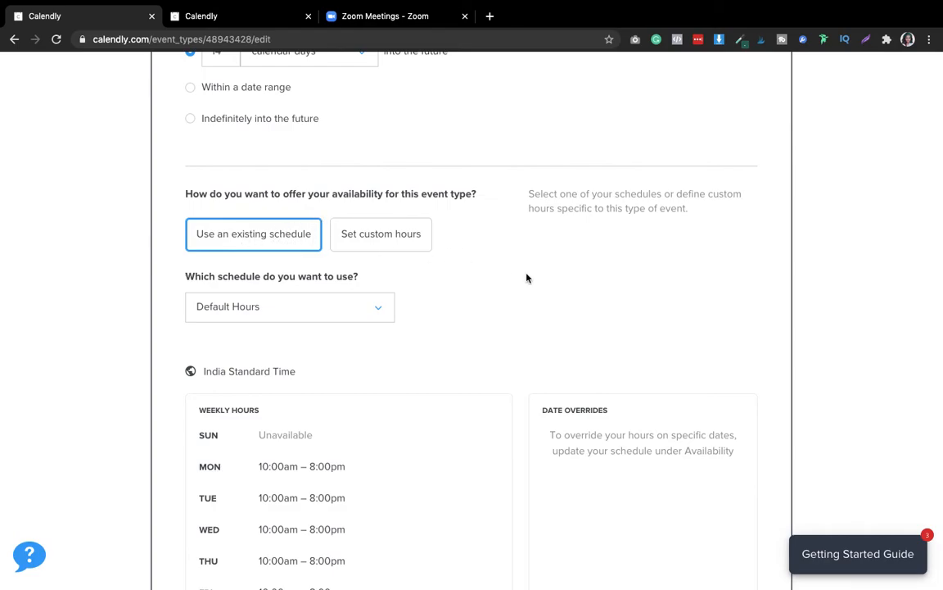
- Expand the additional availability rules and prevent invitees from scheduling within 7 hours of an event start time
scroll(653, 309, down, 2)
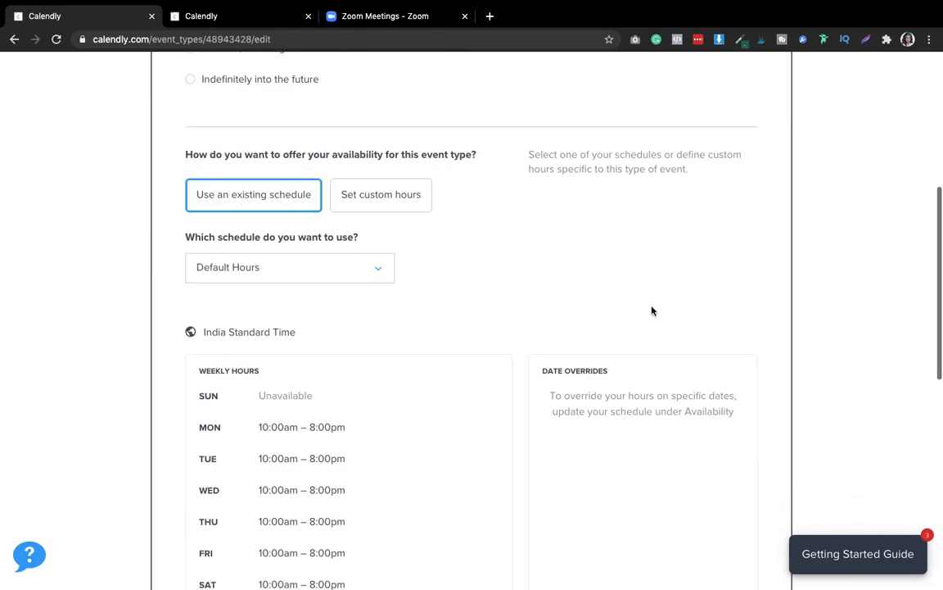
scroll(653, 309, down, 10)
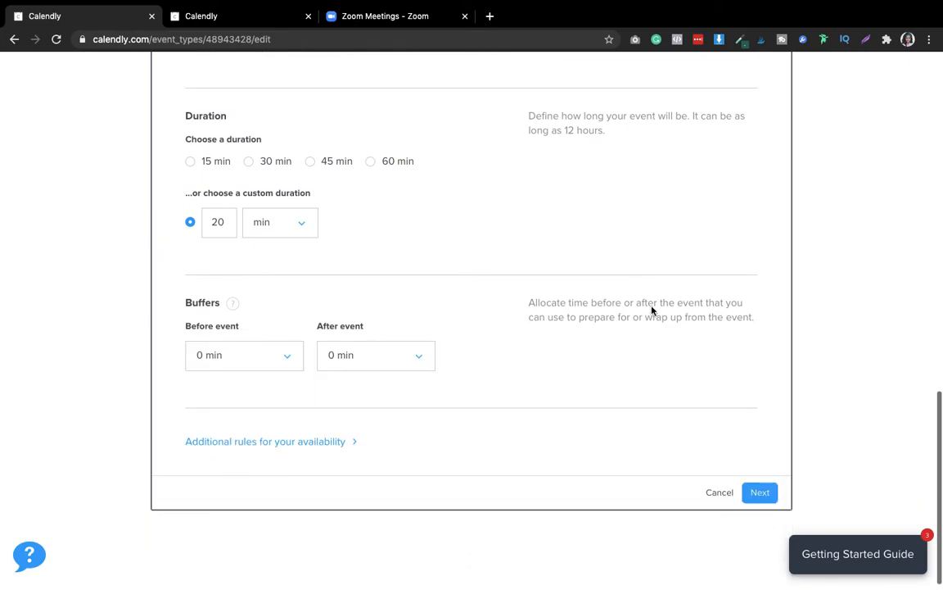
scroll(653, 310, down, 1)
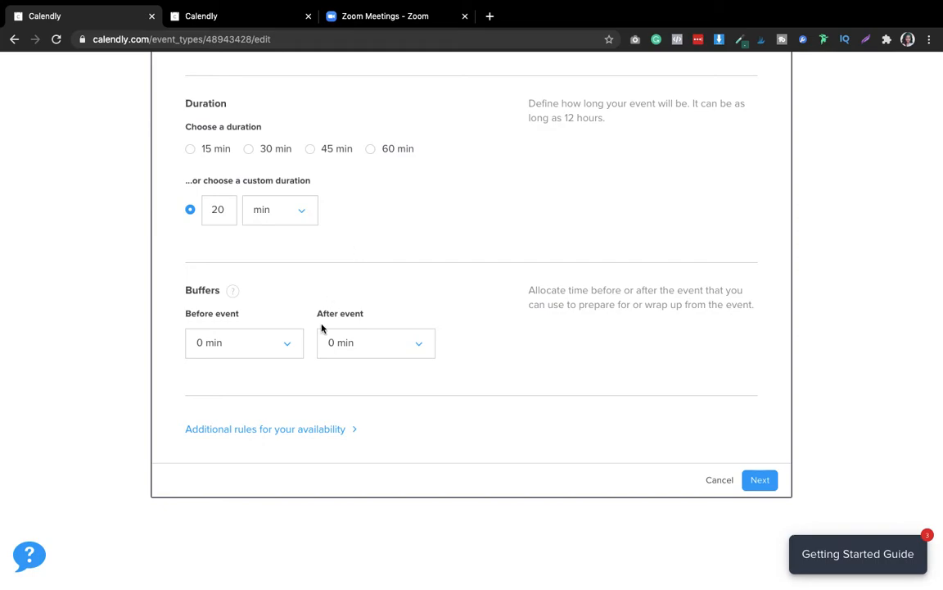
click(280, 428)
scroll(475, 415, down, 1)
scroll(475, 415, down, 3)
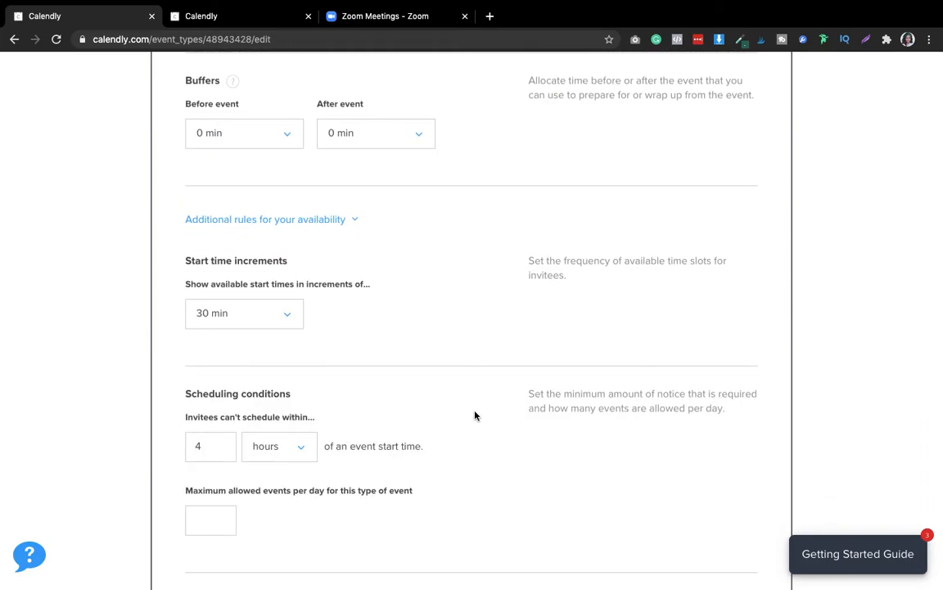
scroll(475, 415, down, 2)
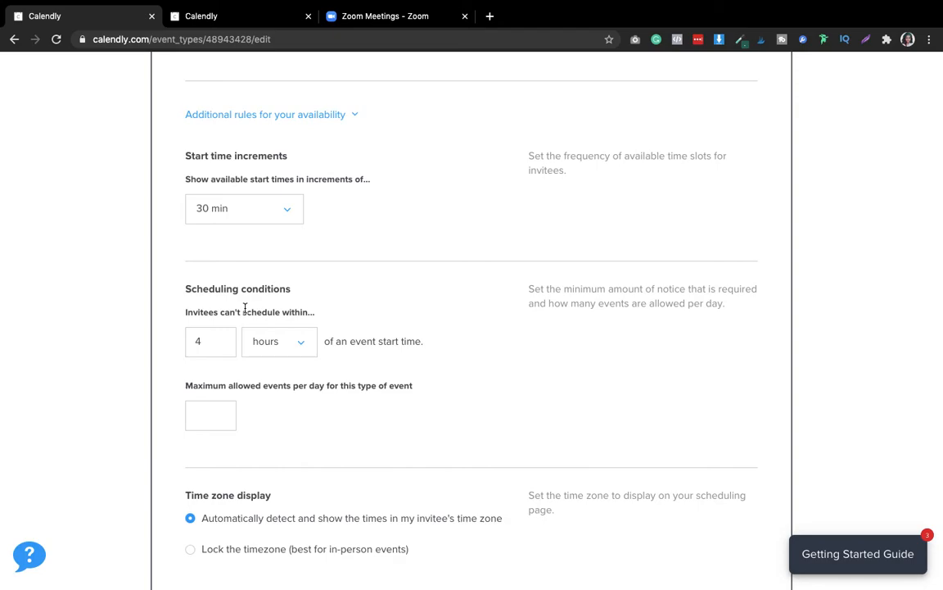
click(220, 345)
key(BackSpace)
click(499, 358)
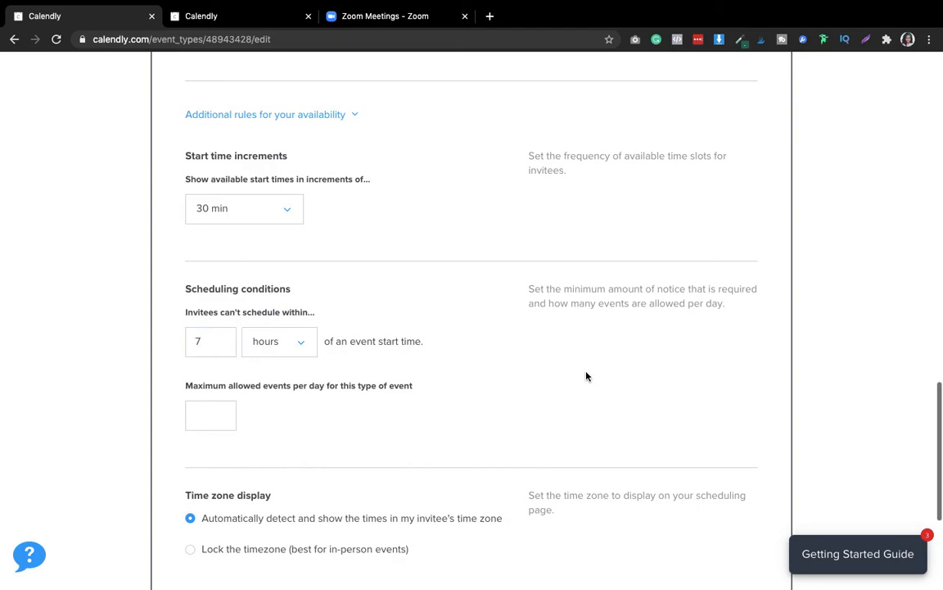
- Show available start times in increments of 20 min
scroll(586, 376, down, 5)
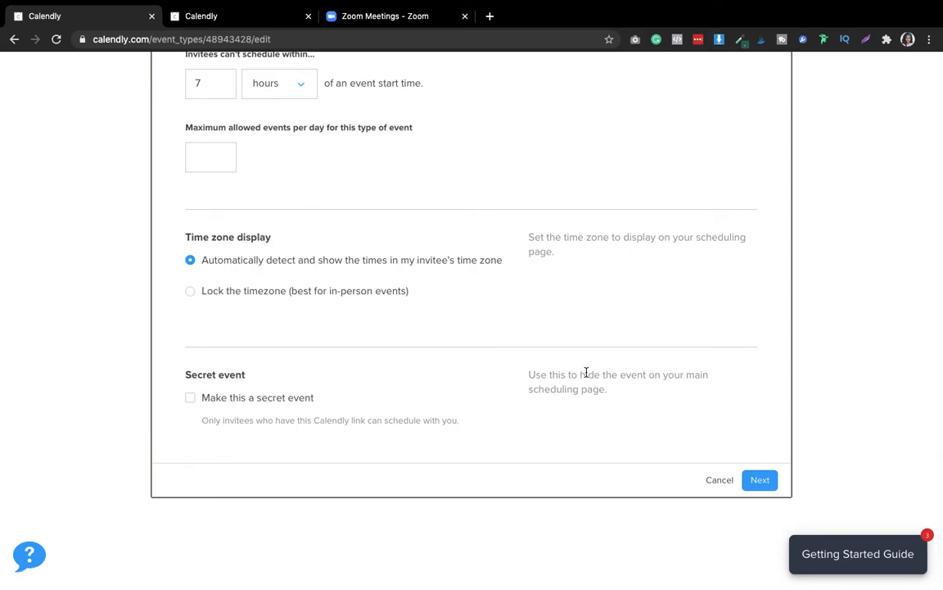
scroll(586, 373, up, 8)
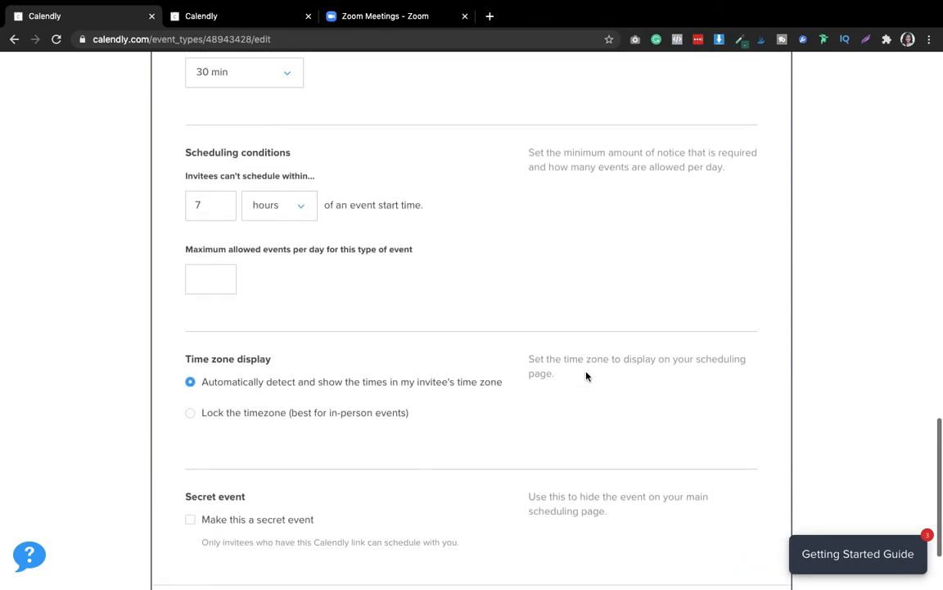
scroll(586, 376, up, 2)
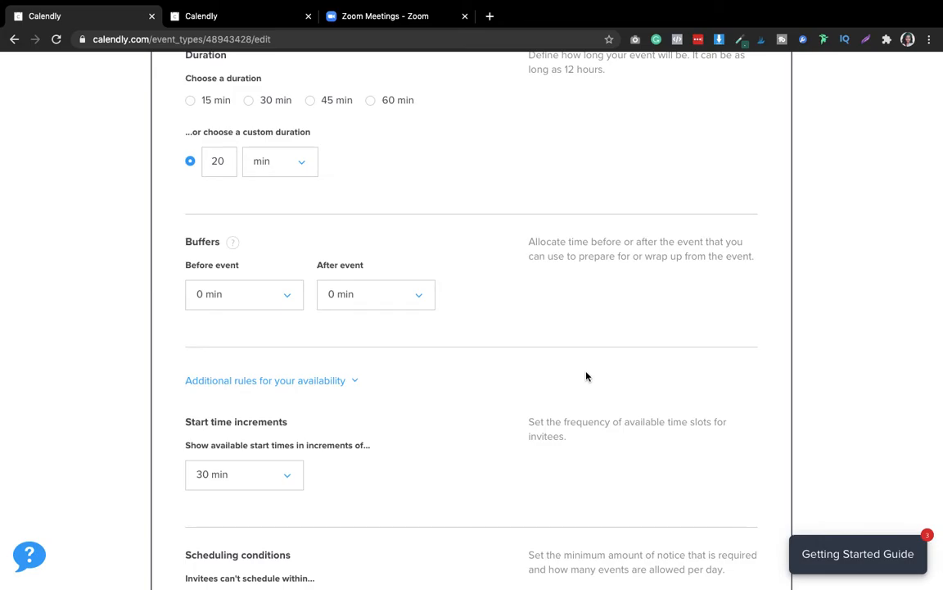
scroll(586, 376, down, 4)
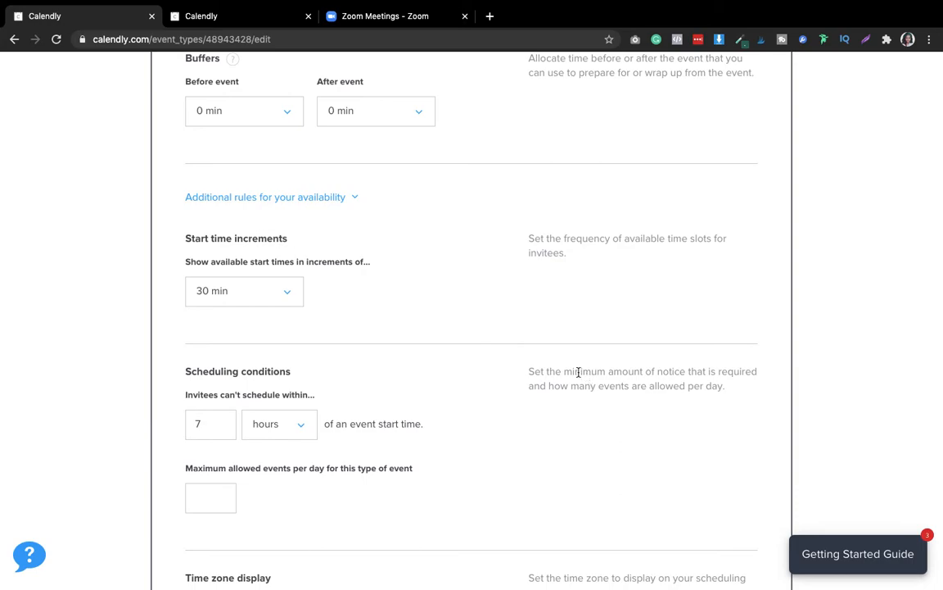
click(274, 299)
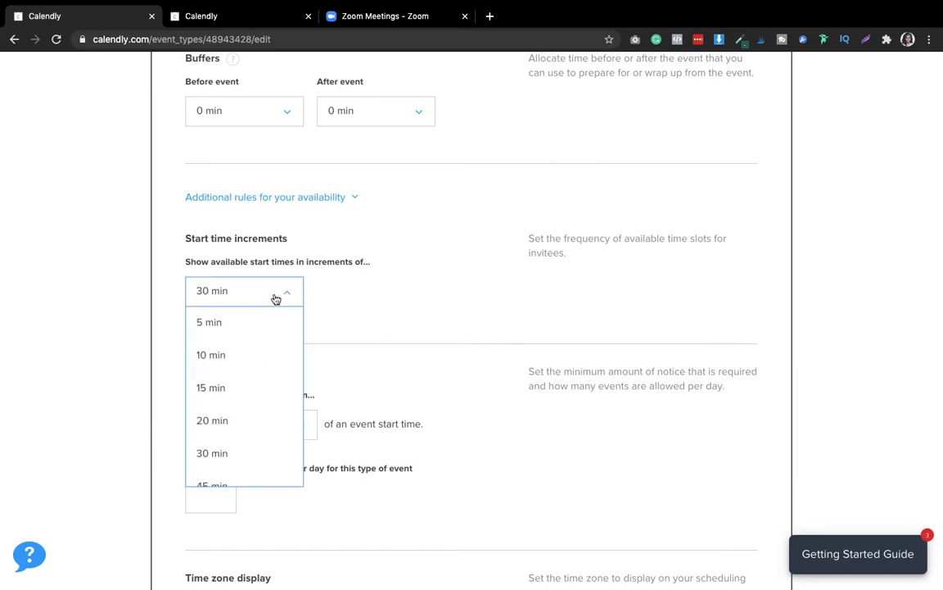
click(248, 421)
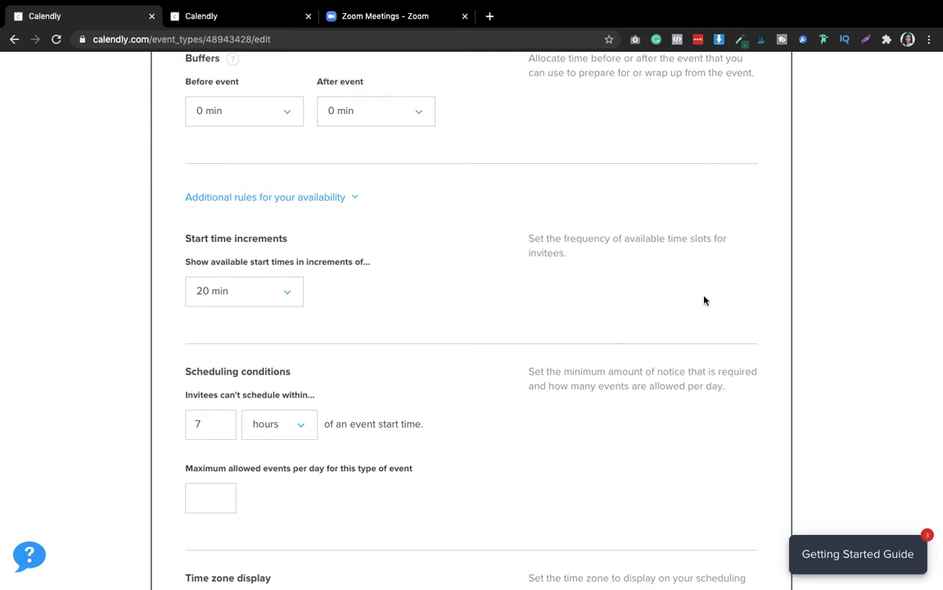
- Review the date range, availability, duration, buffer and additional rule settings, and save the booking settings
scroll(704, 300, down, 3)
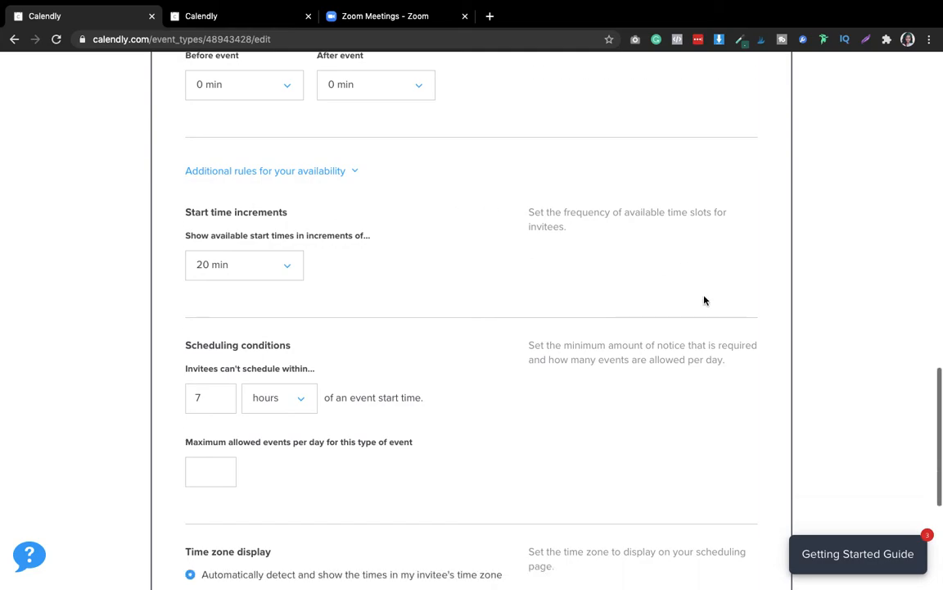
scroll(704, 301, down, 2)
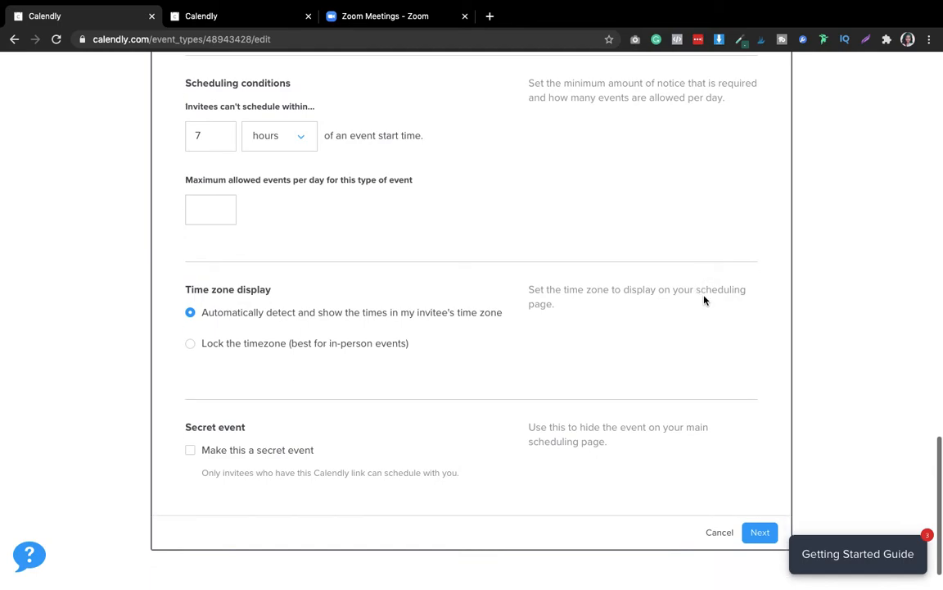
scroll(704, 301, up, 2)
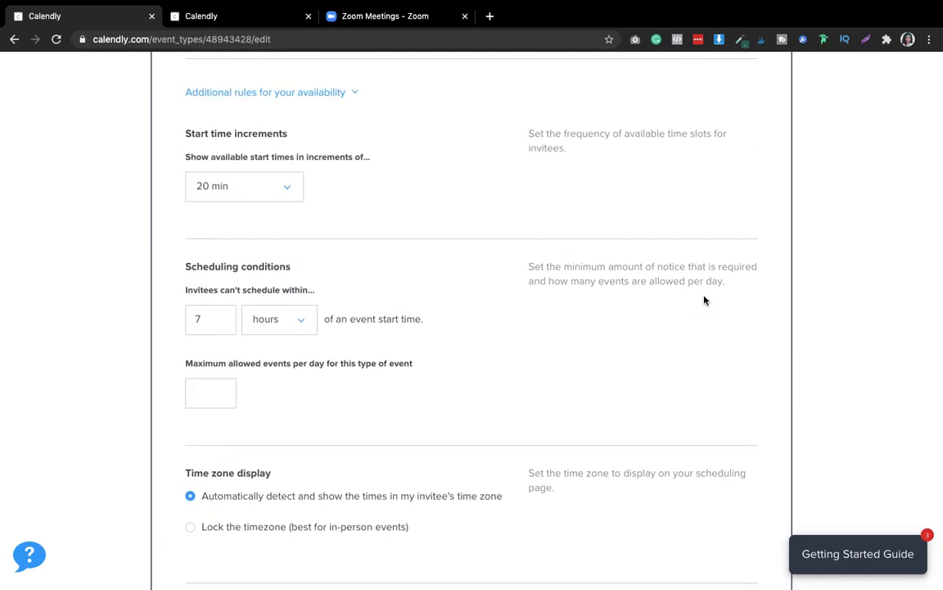
scroll(705, 300, up, 2)
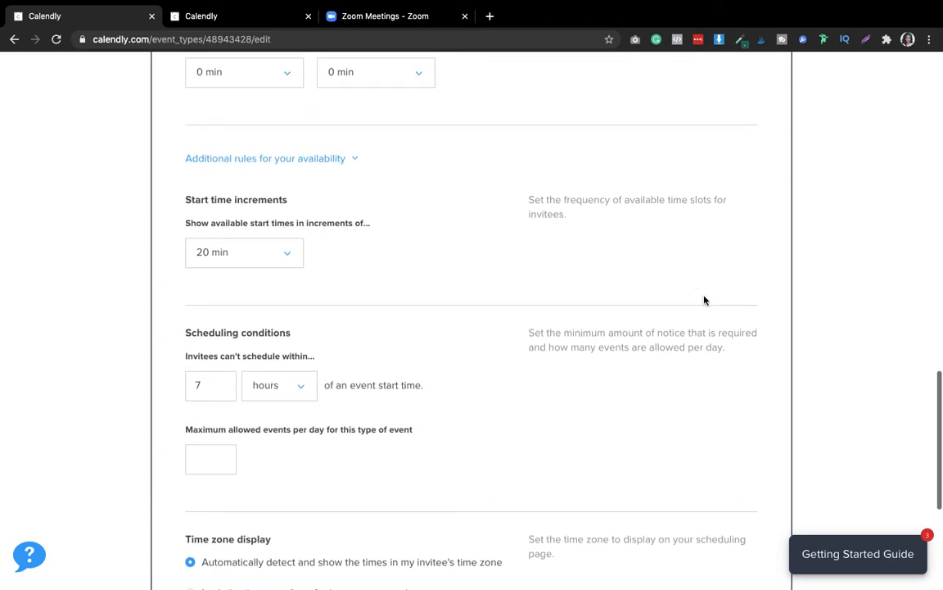
scroll(704, 301, up, 3)
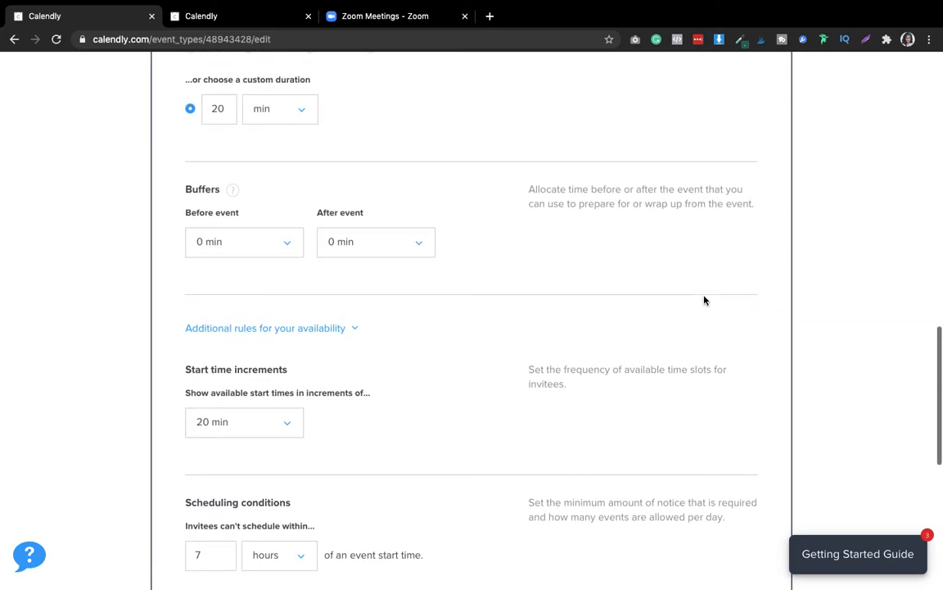
scroll(704, 300, up, 4)
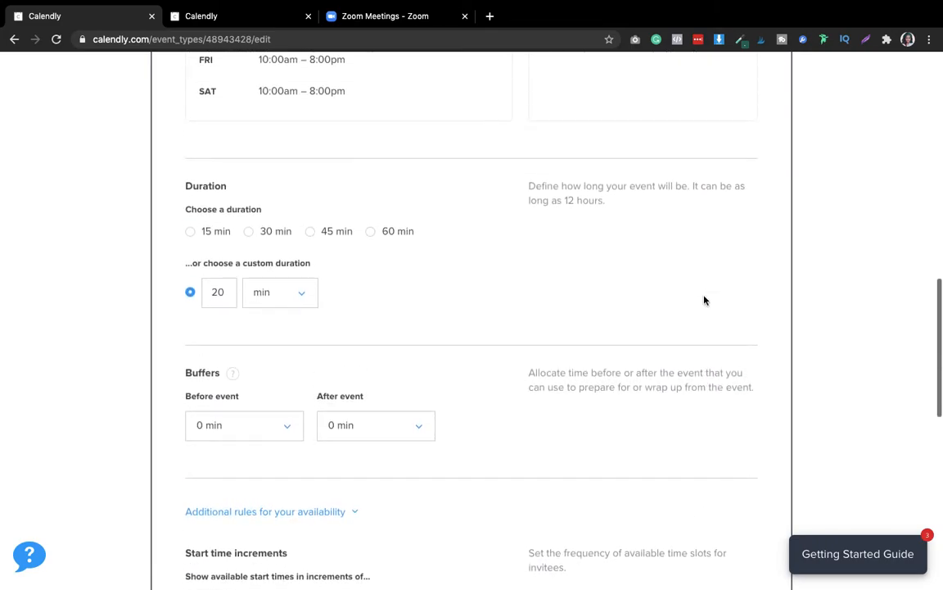
scroll(705, 301, up, 7)
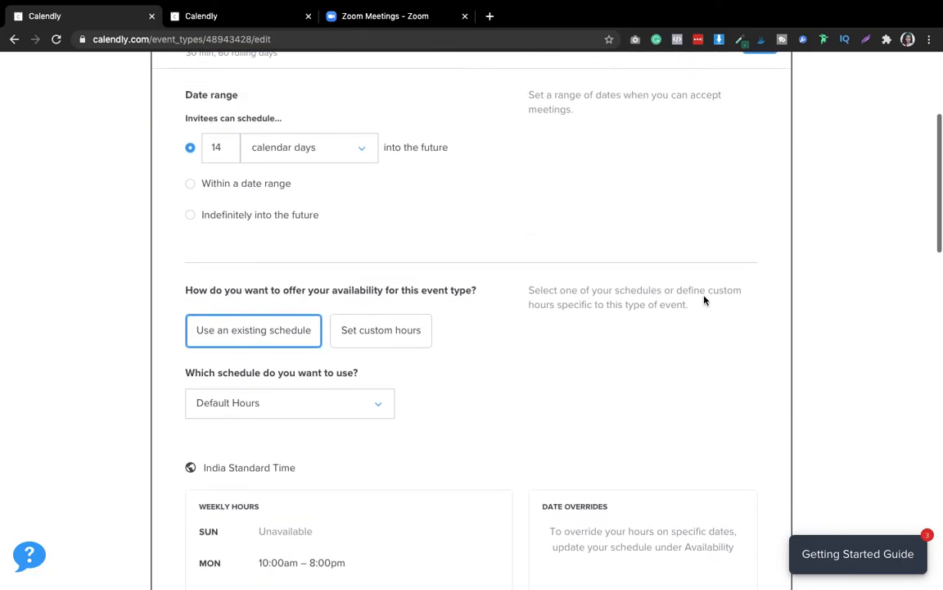
scroll(704, 301, down, 6)
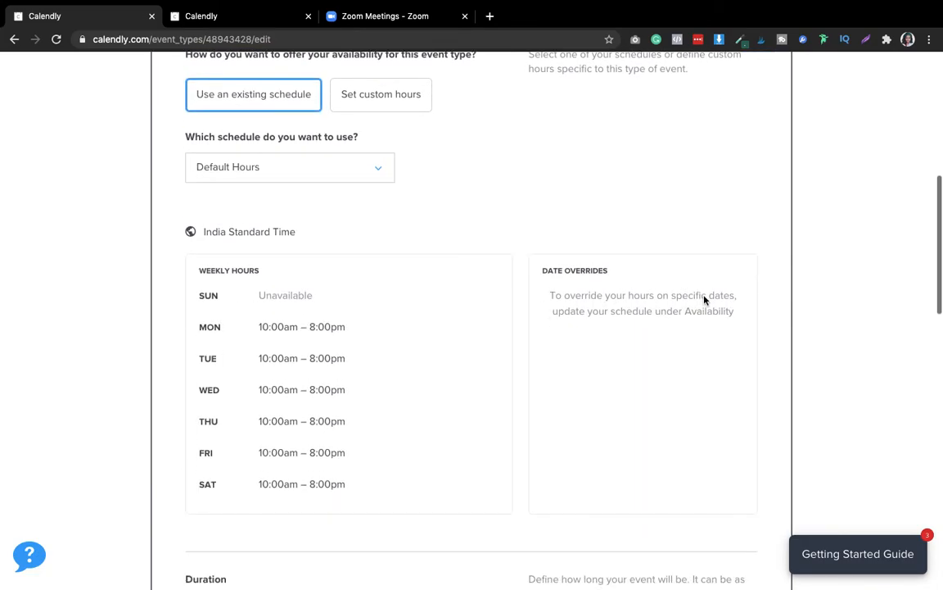
scroll(704, 301, down, 8)
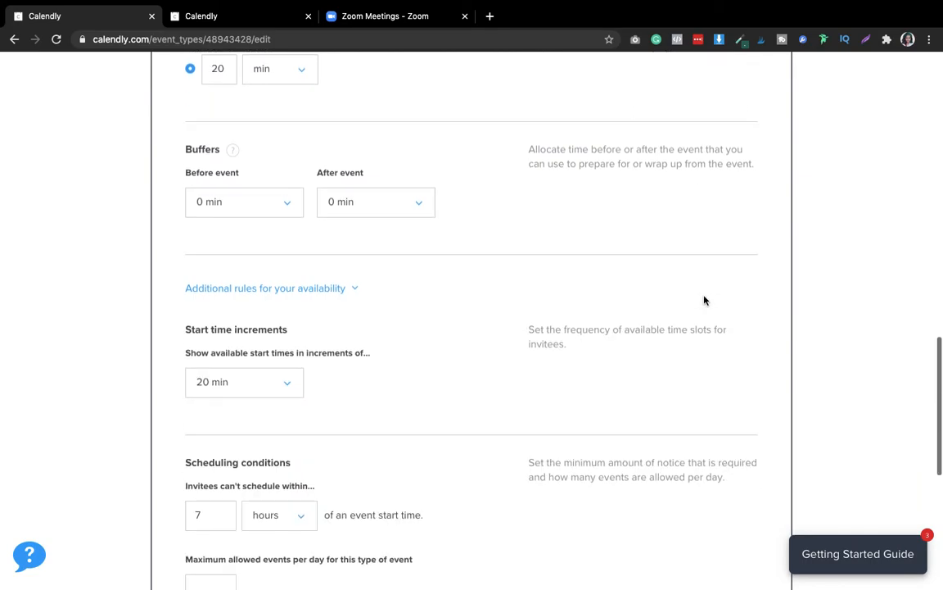
scroll(704, 300, down, 4)
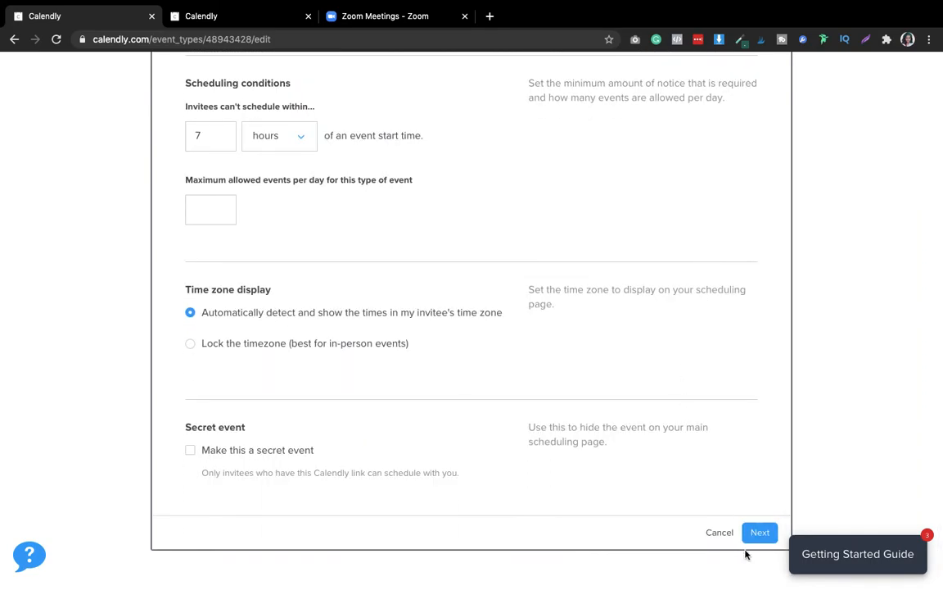
click(760, 533)
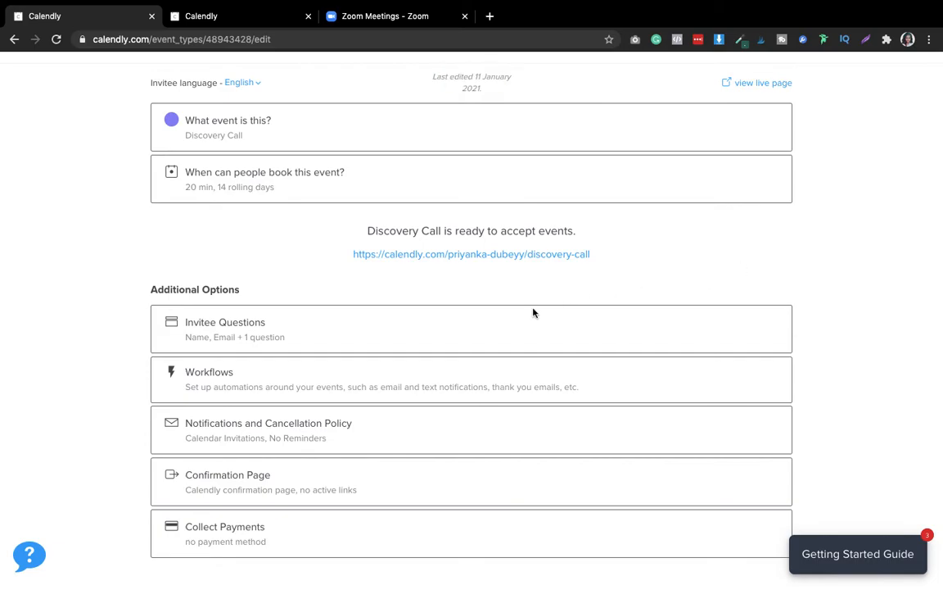
- Open the invitee questions, check the name and guest settings, and apply them with the Name input and additional guests allowed
click(301, 326)
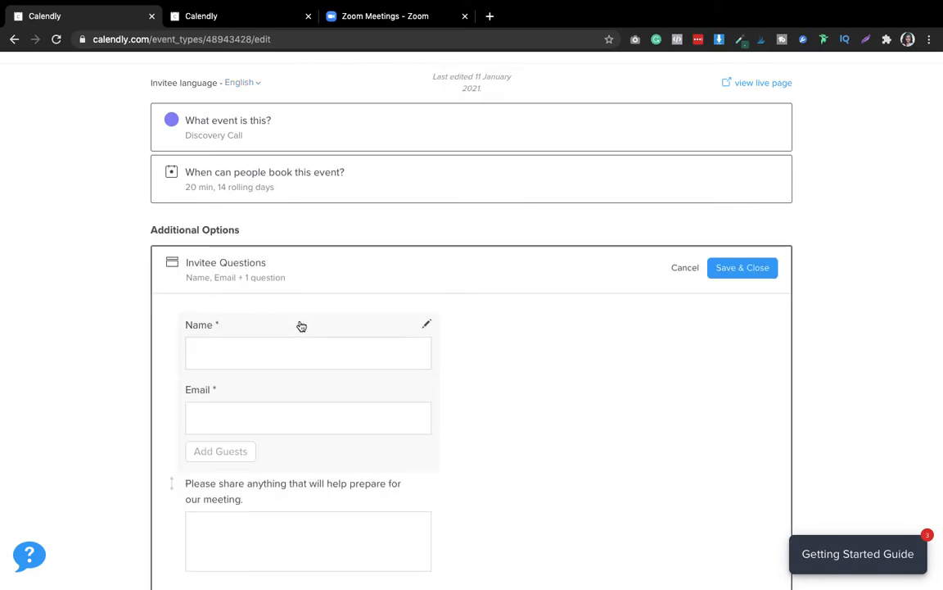
scroll(531, 347, down, 3)
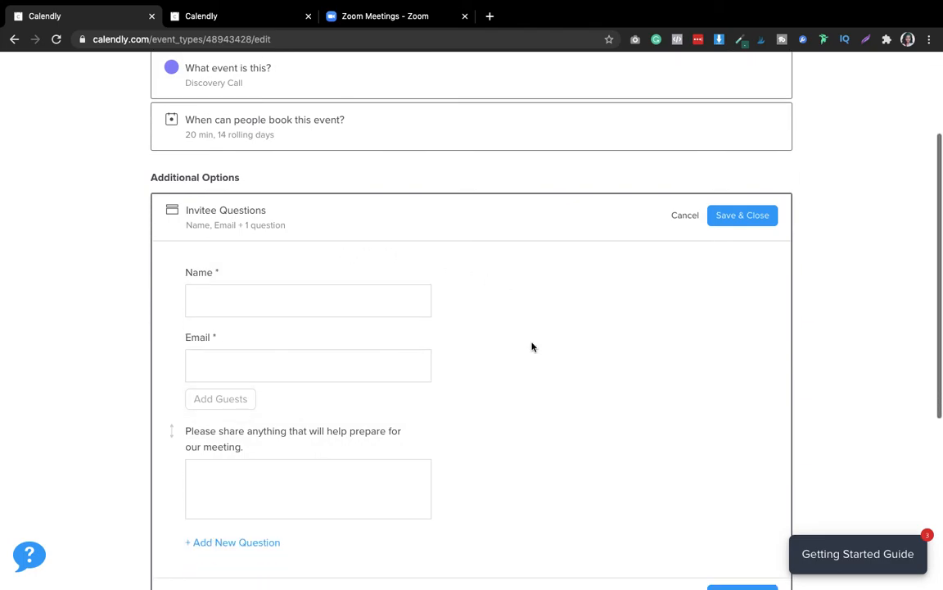
click(241, 248)
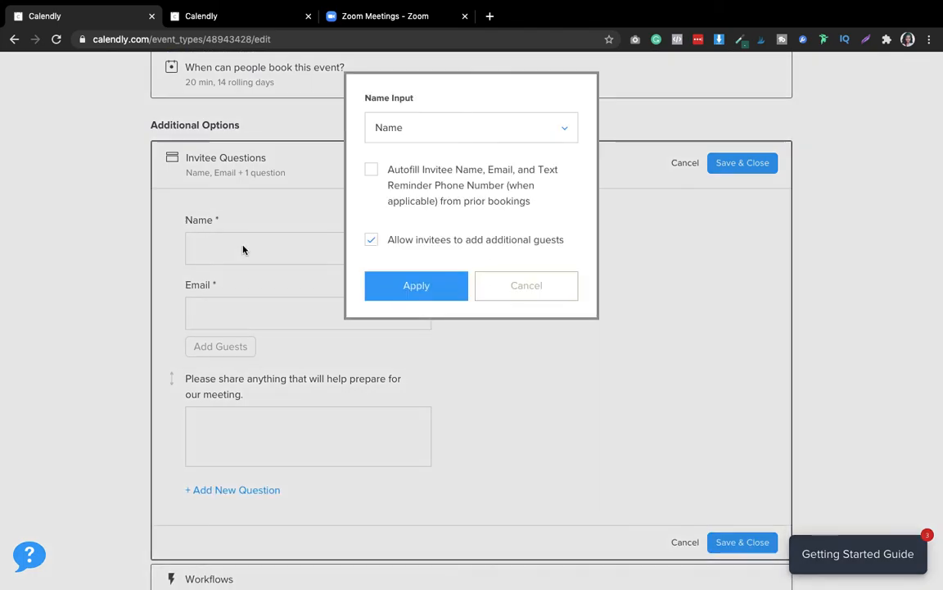
click(401, 283)
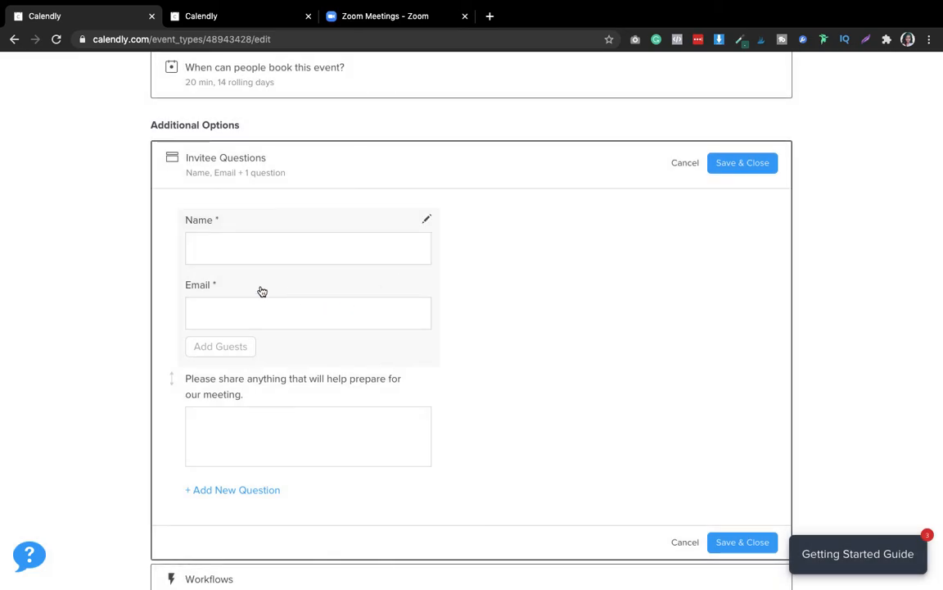
- Keep the meeting preparation question as is and add the one-line invitee question "What services do you need from me?"
click(309, 427)
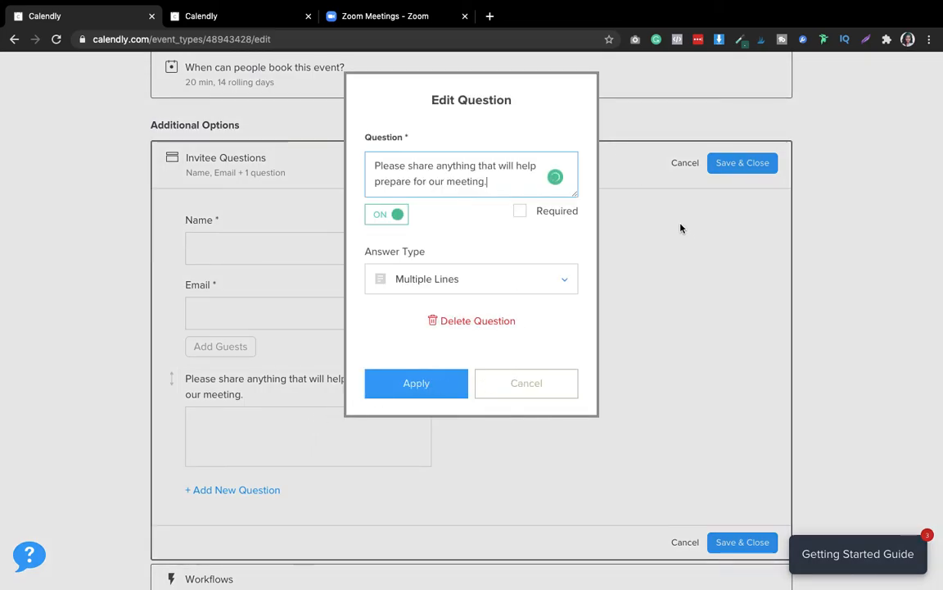
click(416, 383)
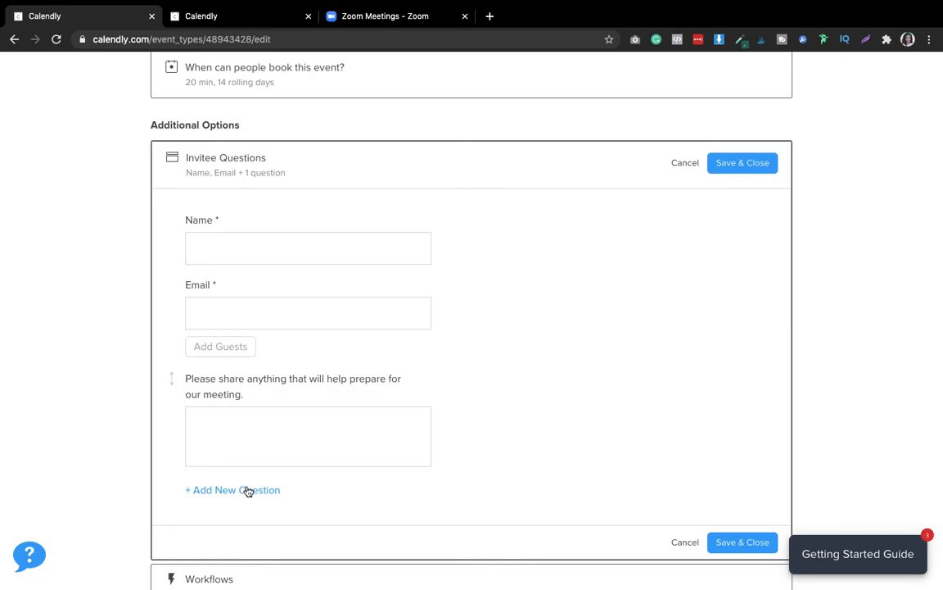
click(248, 491)
text(What se)
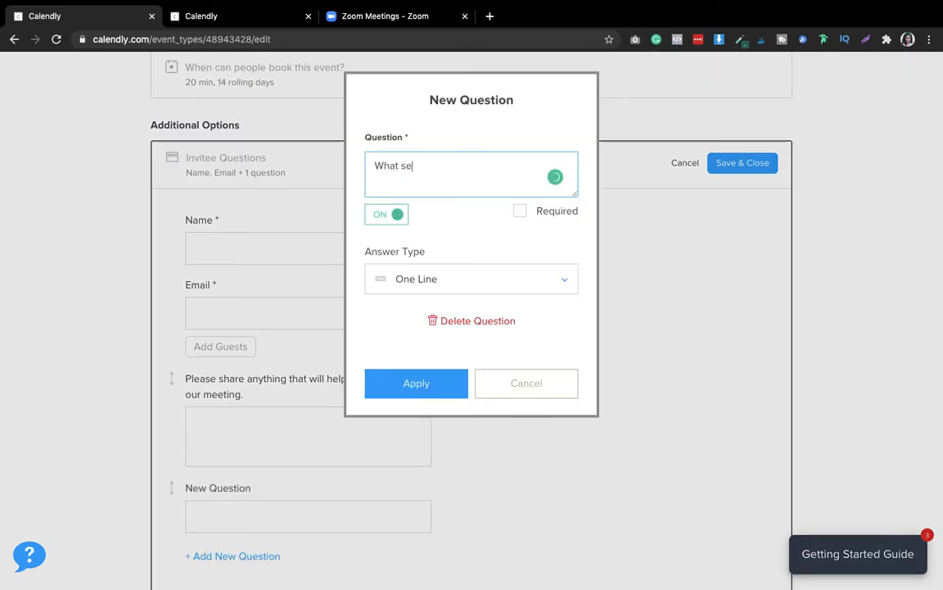
text(rvices d)
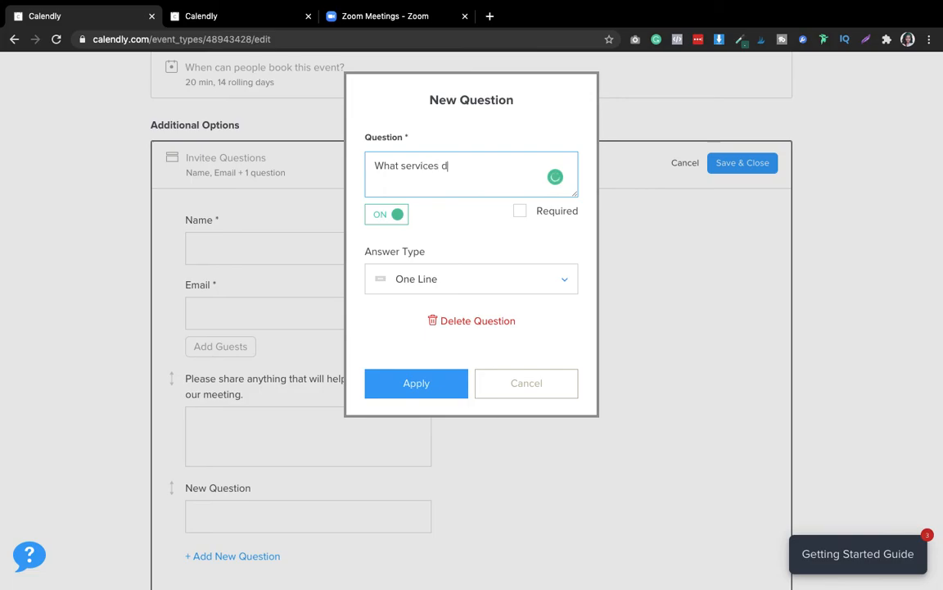
text(o you need from me?)
click(422, 393)
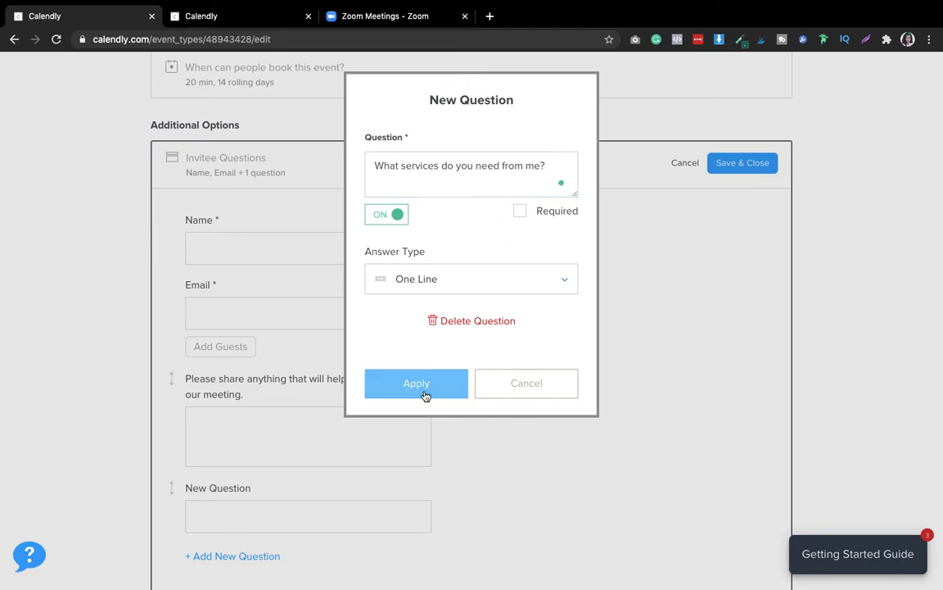
- Add another one-line invitee question reading "What is your Budget for working with me?"
scroll(517, 438, down, 2)
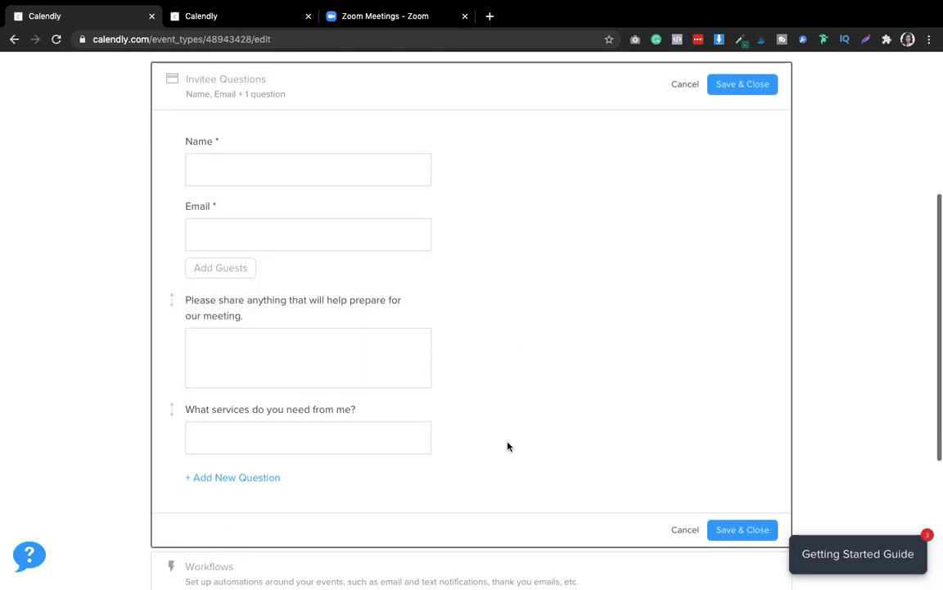
click(224, 483)
text(hat)
key(BackSpace)
key(BackSpace)
key(BackSpace)
key(BackSpace)
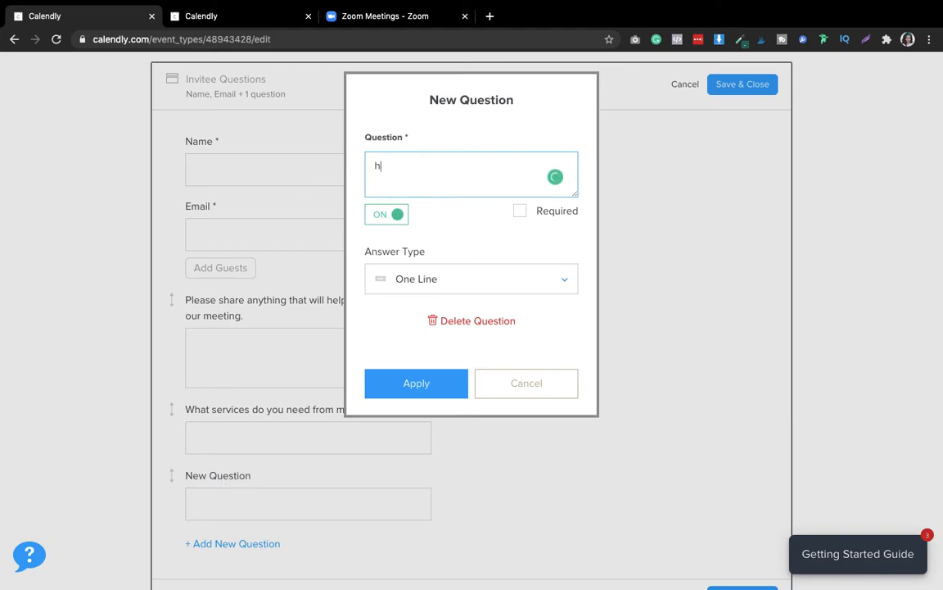
text(What is tour Budget for)
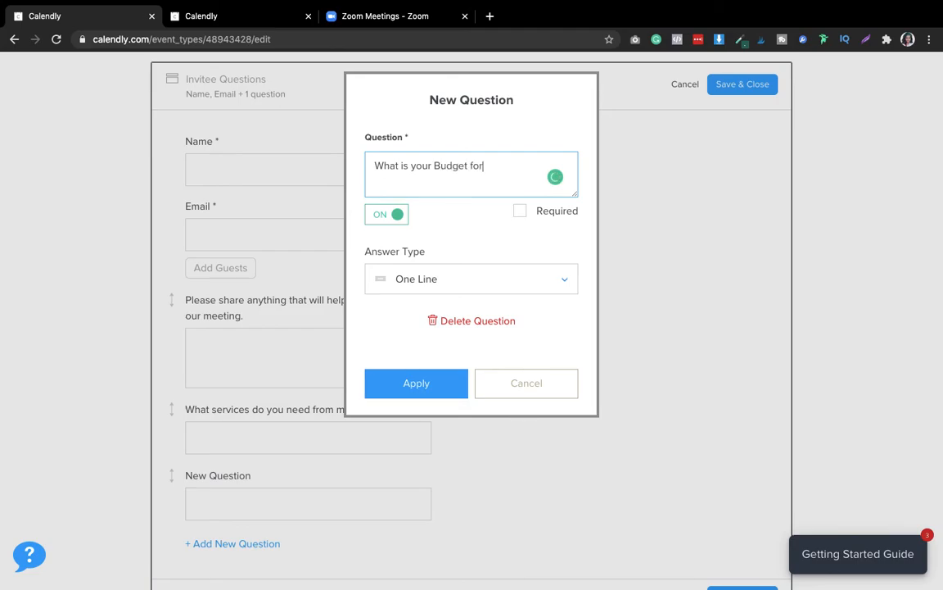
text( working with me?)
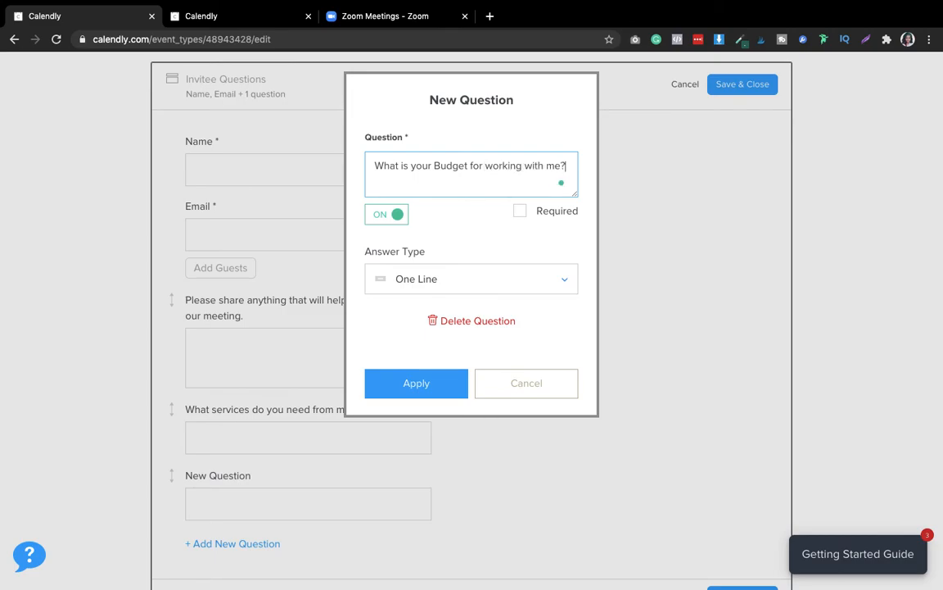
click(428, 380)
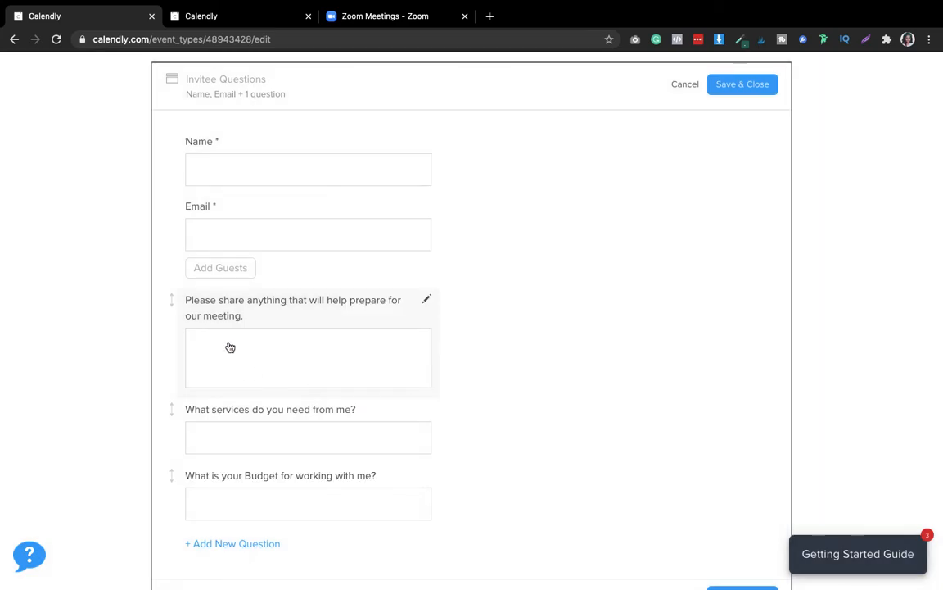
- Add a one-line invitee question labelled "Website/social media/instagram handle"
click(236, 543)
text(So)
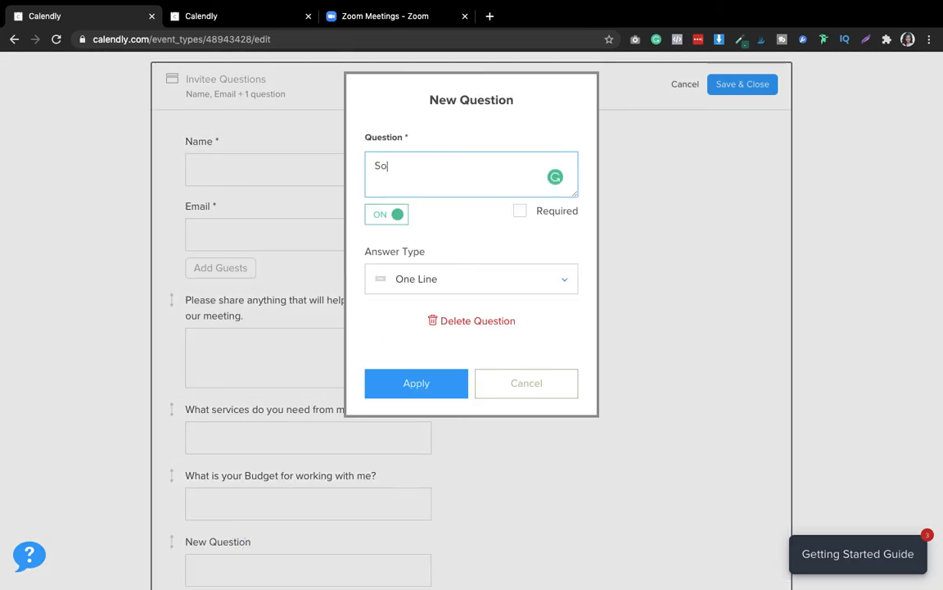
text(cial media link?)
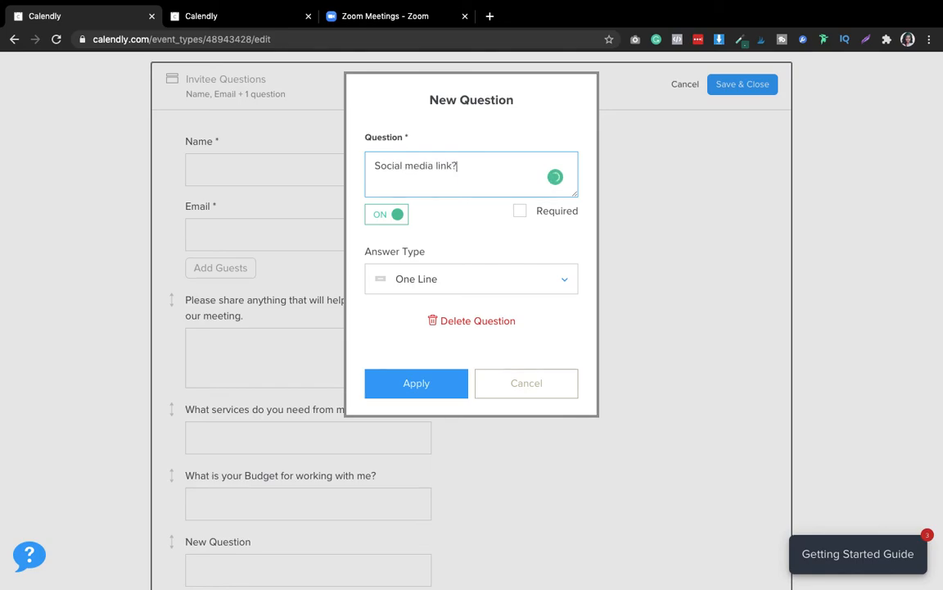
key(super+a)
key(BackSpace)
text(Website)
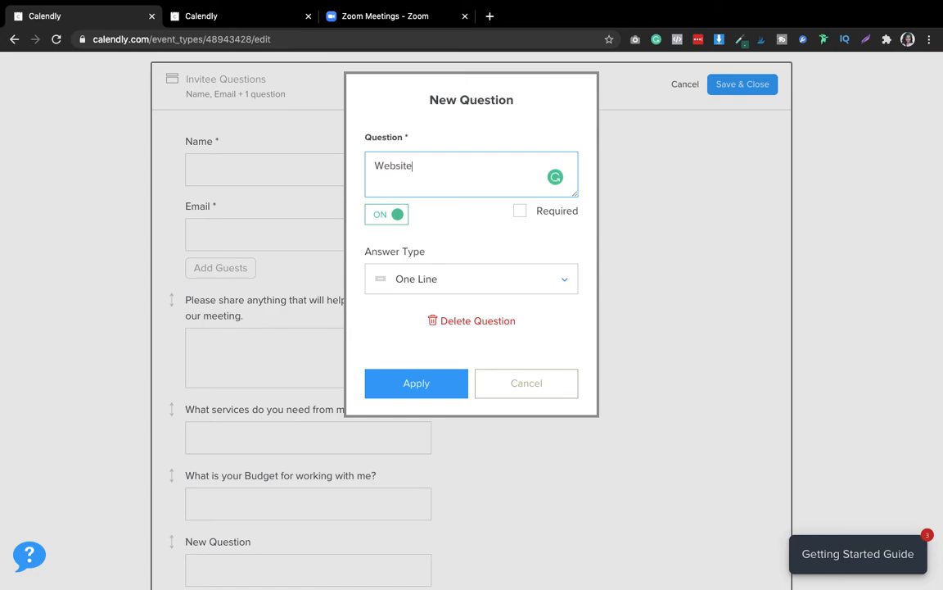
text(/social media/instagram handle)
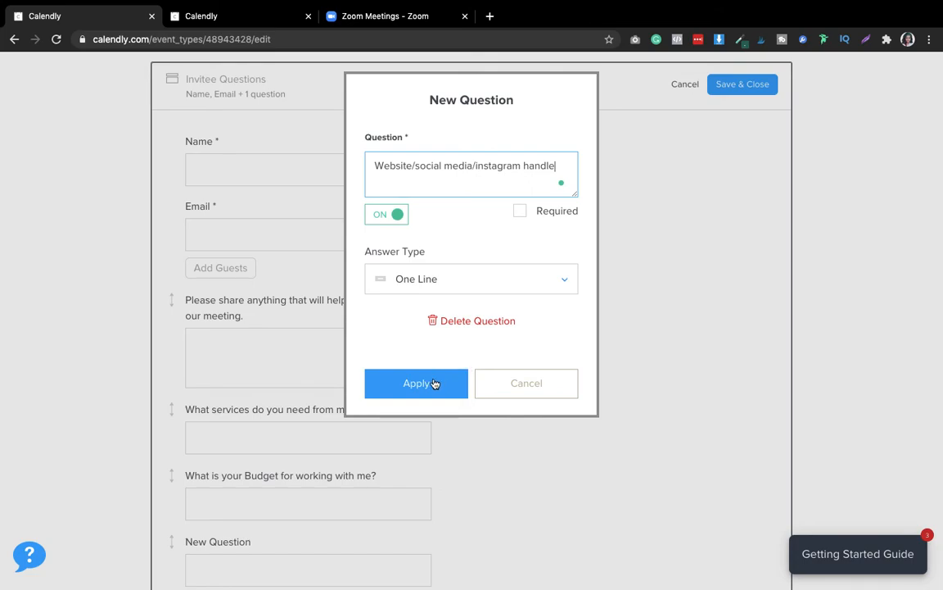
click(435, 384)
- Review the full list of invitee questions and save them
scroll(587, 400, down, 2)
scroll(587, 404, down, 3)
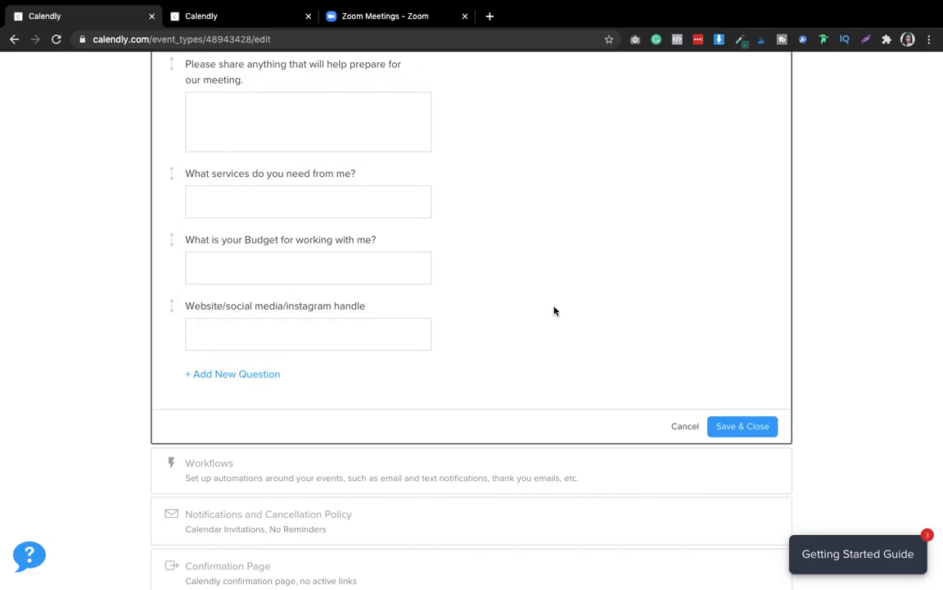
scroll(554, 310, up, 3)
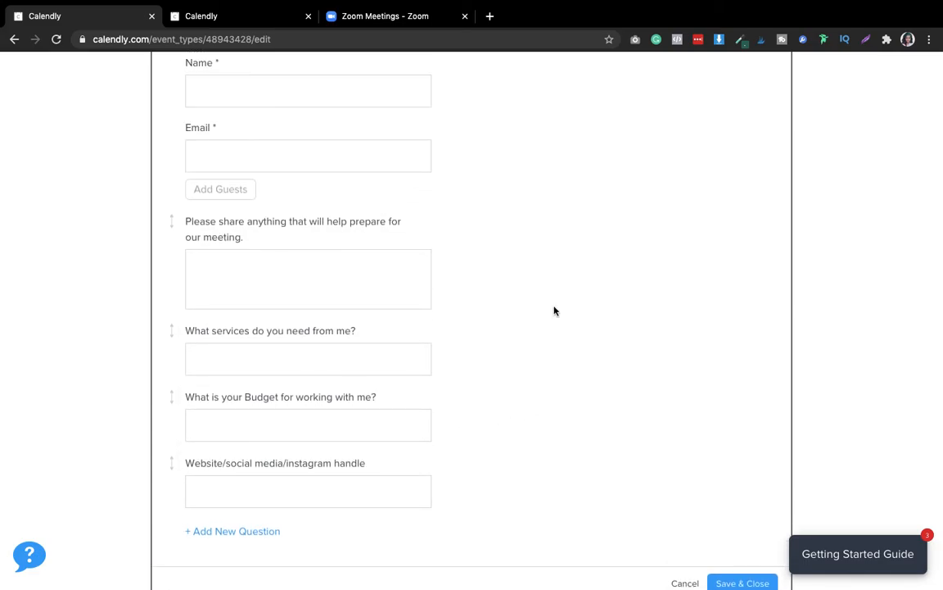
scroll(553, 310, up, 2)
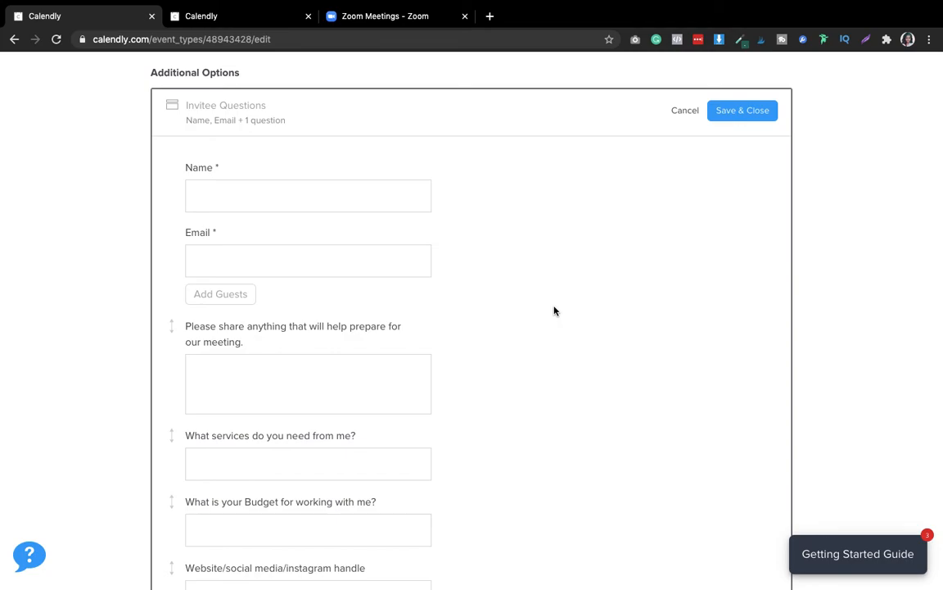
scroll(554, 310, down, 4)
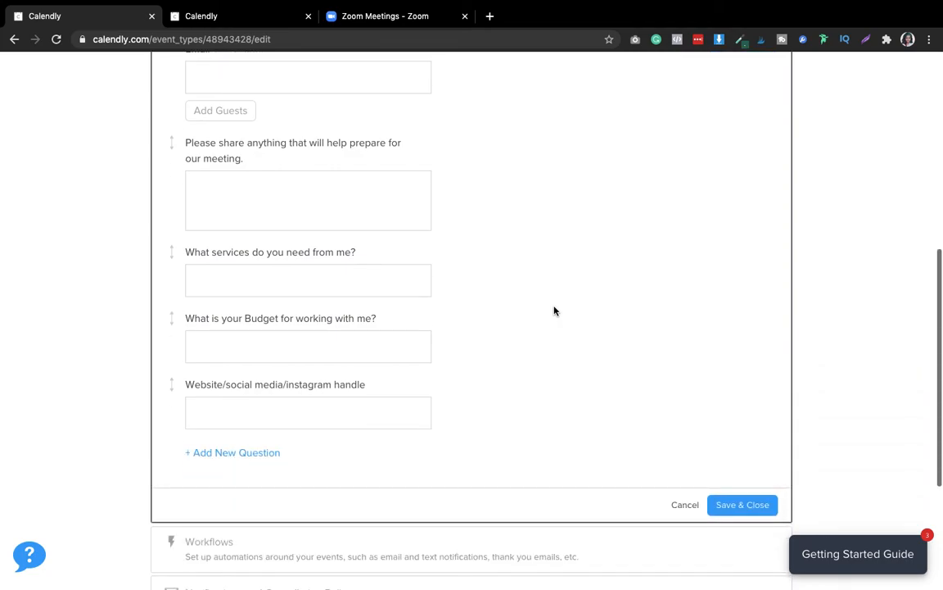
scroll(554, 311, down, 4)
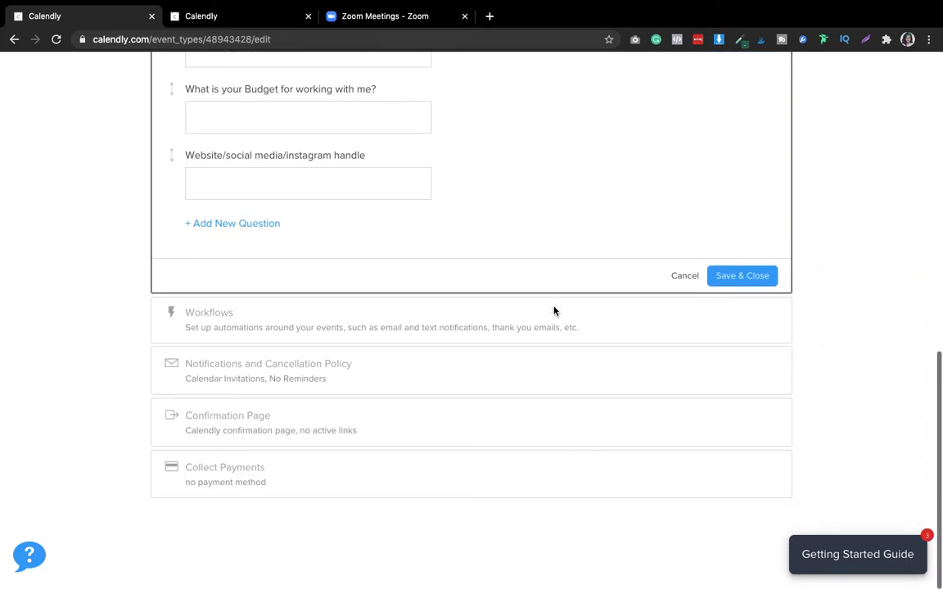
scroll(672, 272, up, 3)
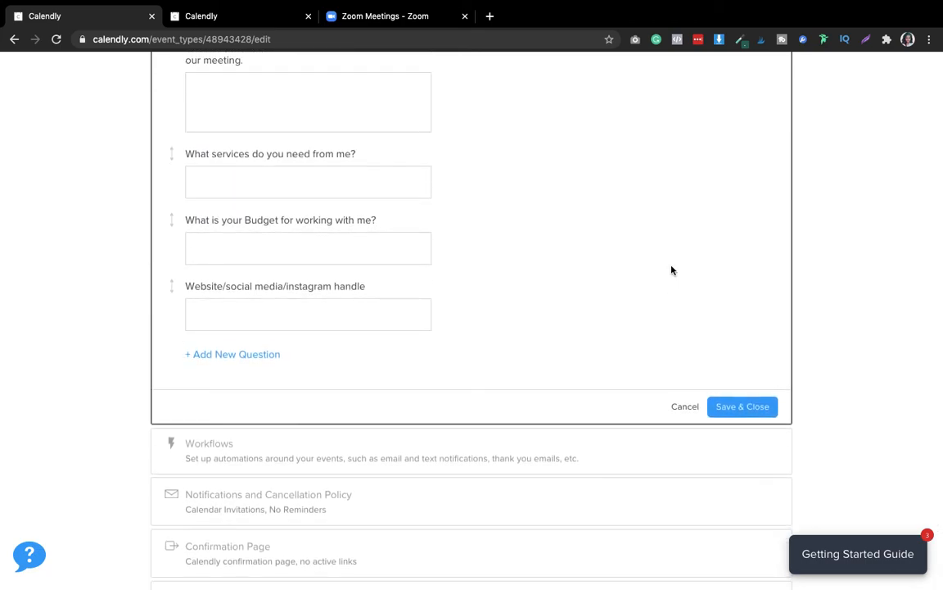
click(733, 407)
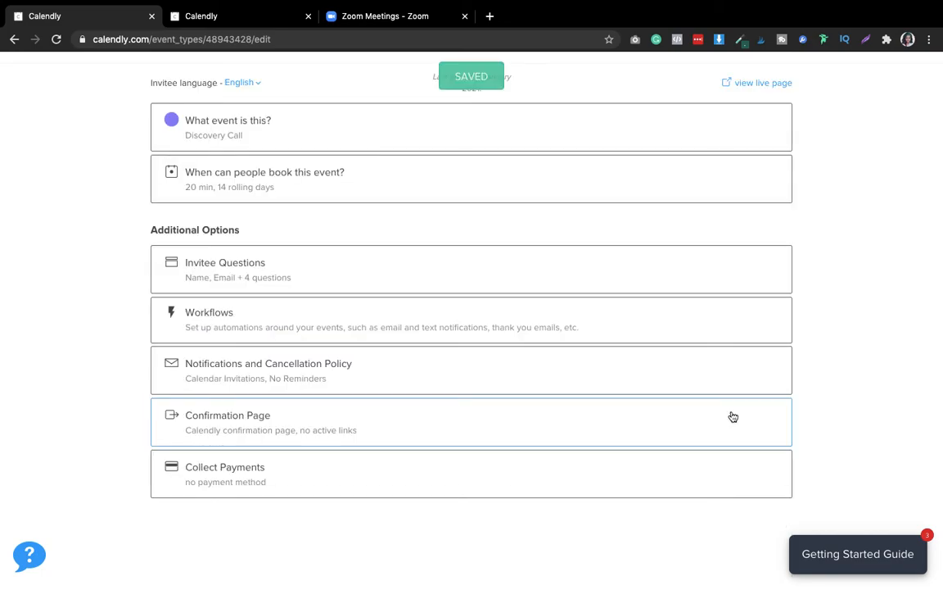
- Open the notifications and cancellation policy and examine the invitation, reminder and follow-up options, switching the email follow-up on and back off
scroll(830, 345, up, 3)
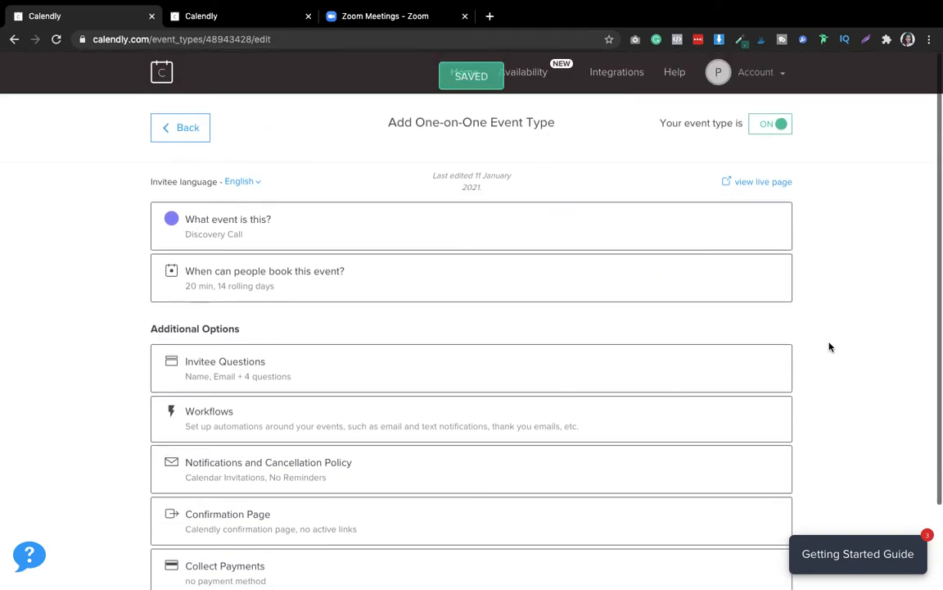
scroll(829, 347, down, 2)
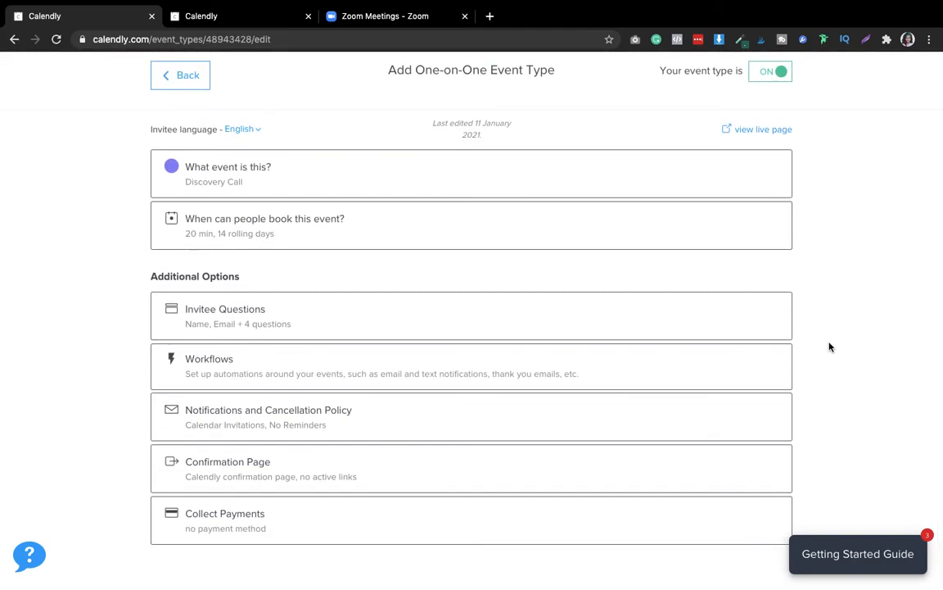
click(366, 424)
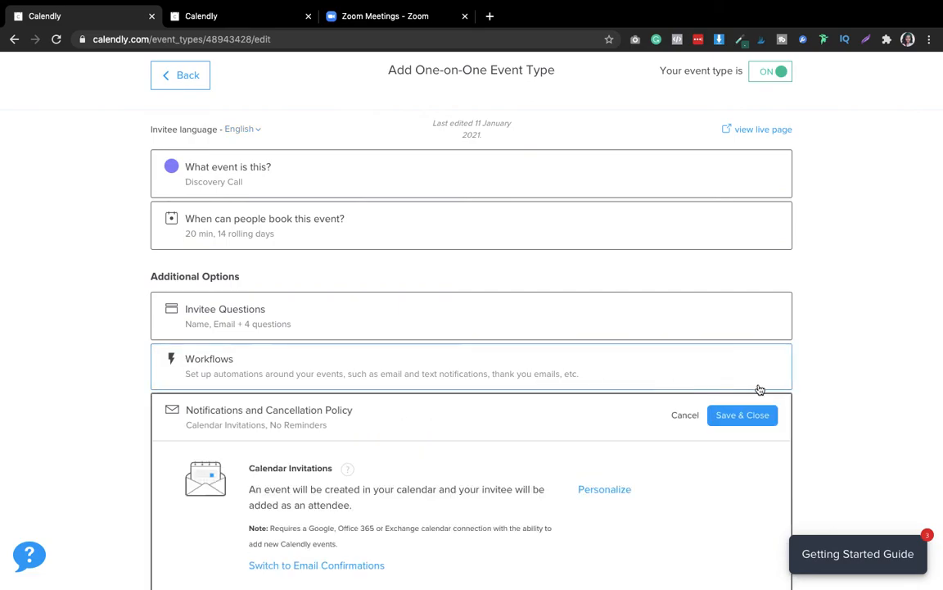
scroll(760, 389, down, 3)
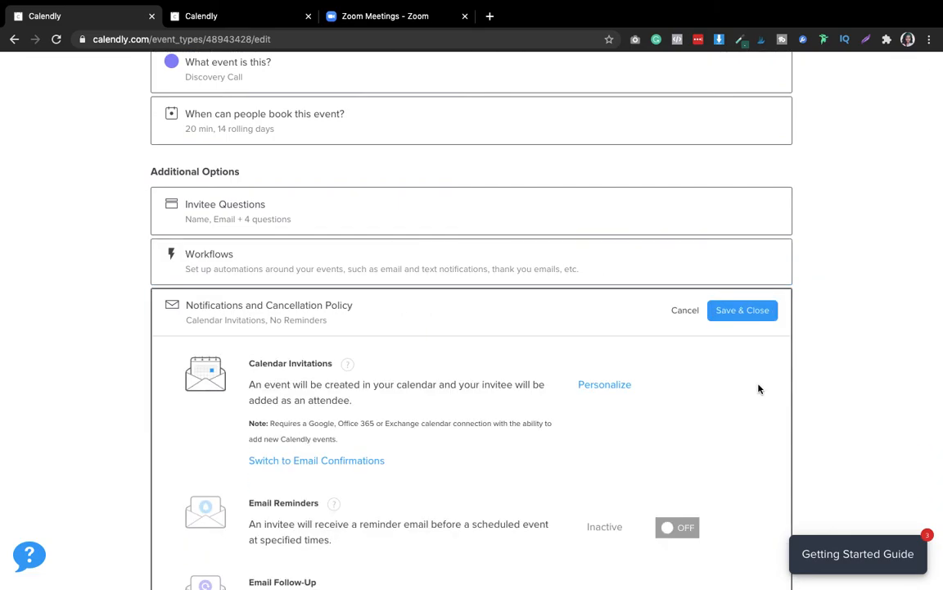
scroll(759, 389, down, 2)
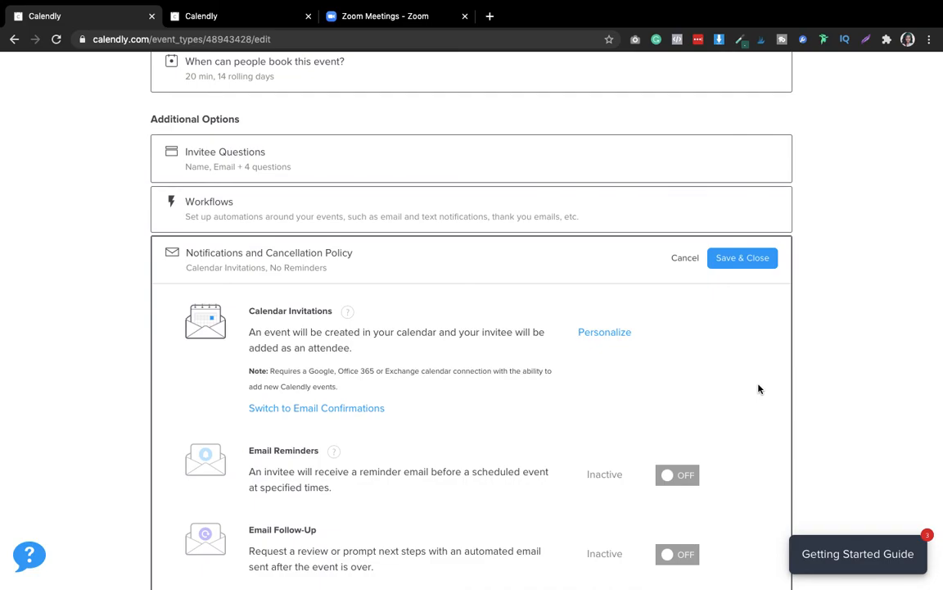
scroll(759, 389, down, 3)
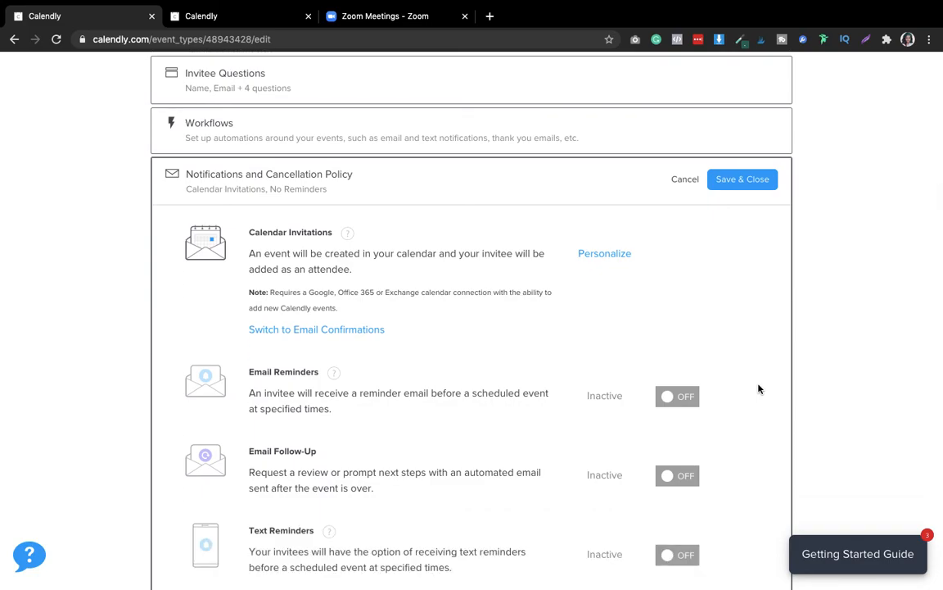
click(675, 476)
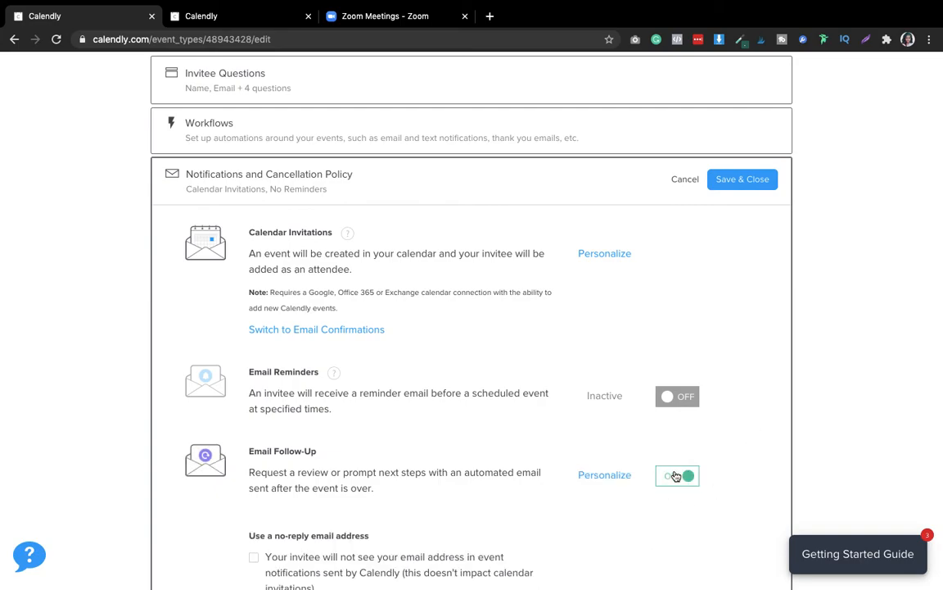
click(676, 476)
scroll(782, 426, down, 5)
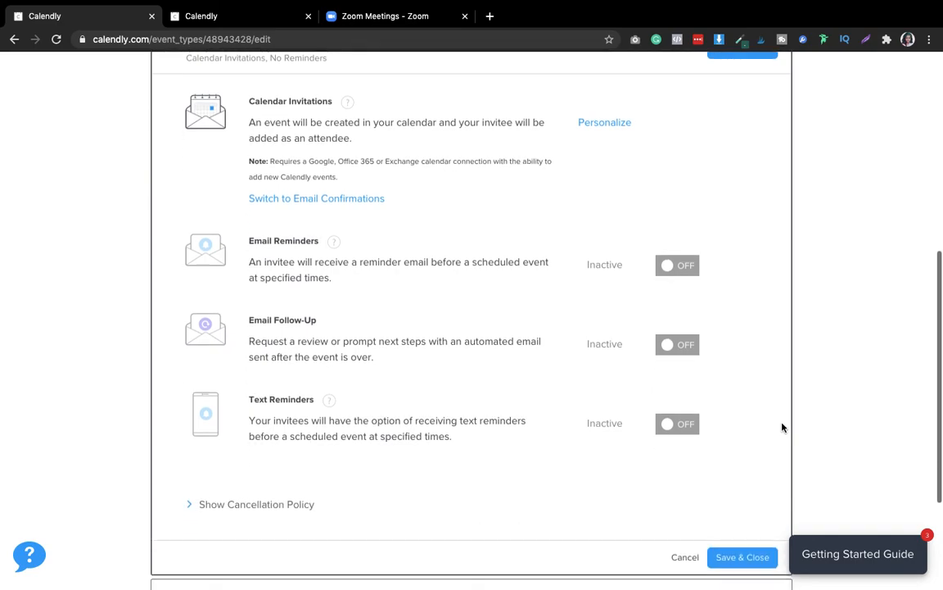
scroll(782, 427, down, 1)
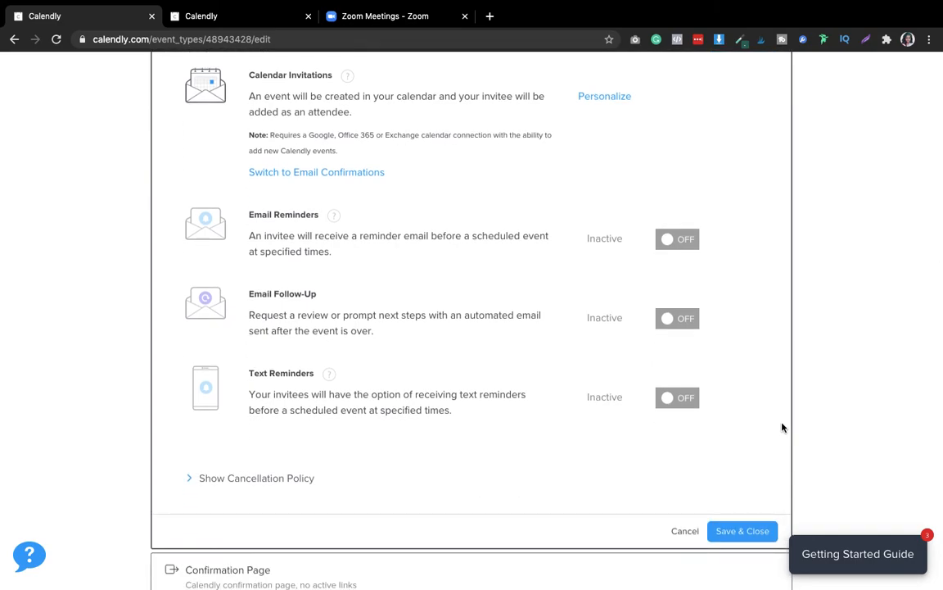
- Open the live page of the Discovery Call event type and copy its web address
scroll(782, 427, up, 7)
scroll(782, 427, up, 10)
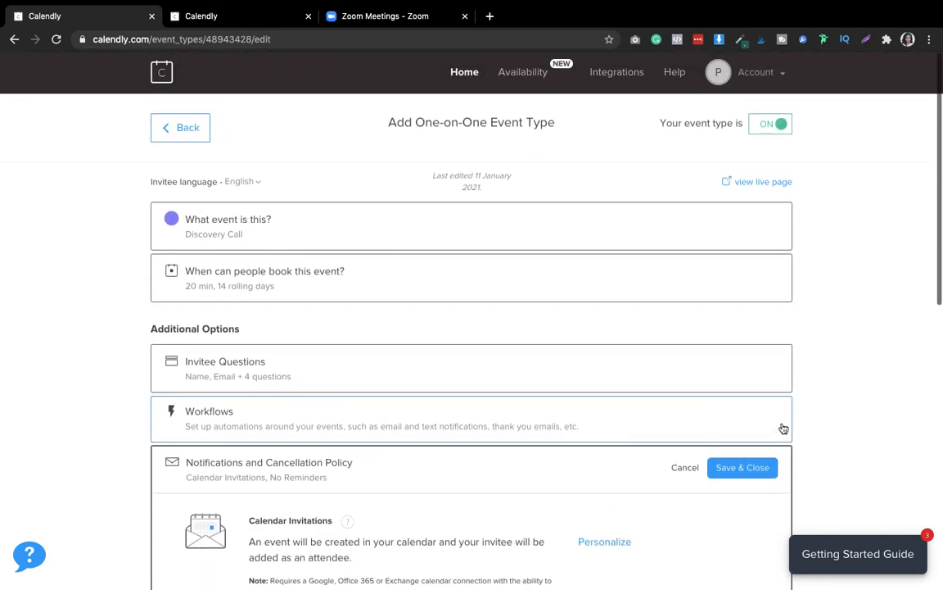
click(739, 183)
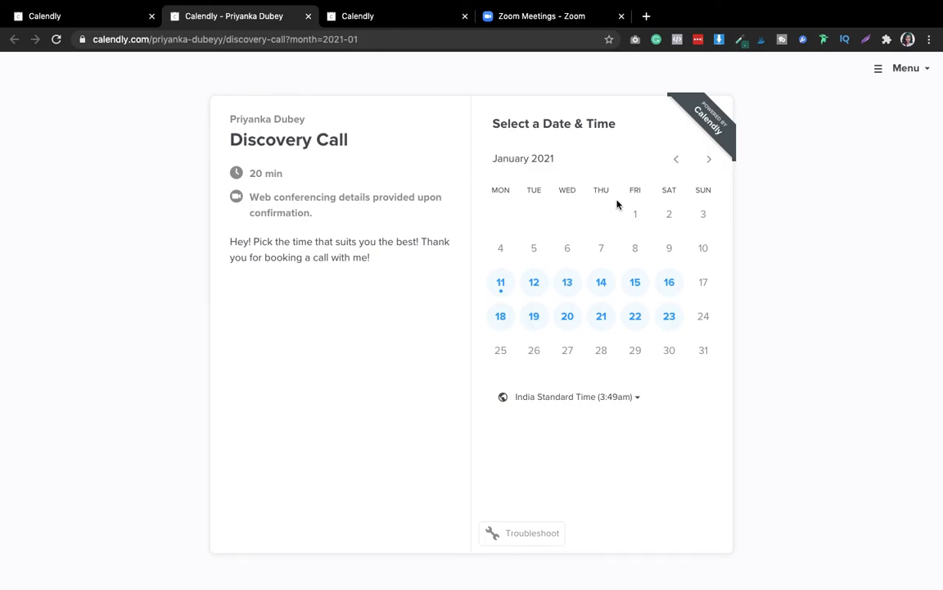
click(380, 39)
key(super+c)
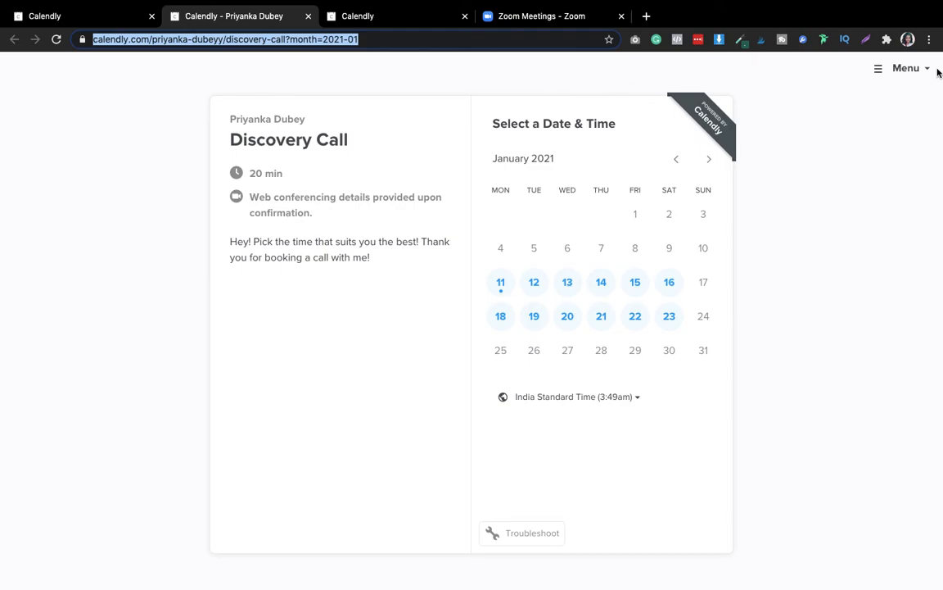
- Load the copied Discovery Call booking link in a new incognito window
click(929, 39)
click(773, 105)
key(super+v)
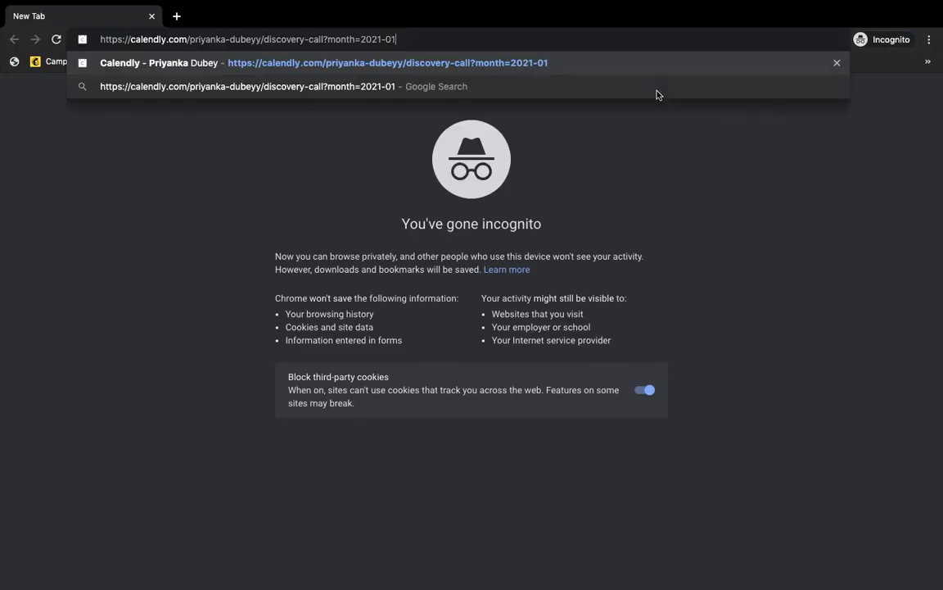
key(Return)
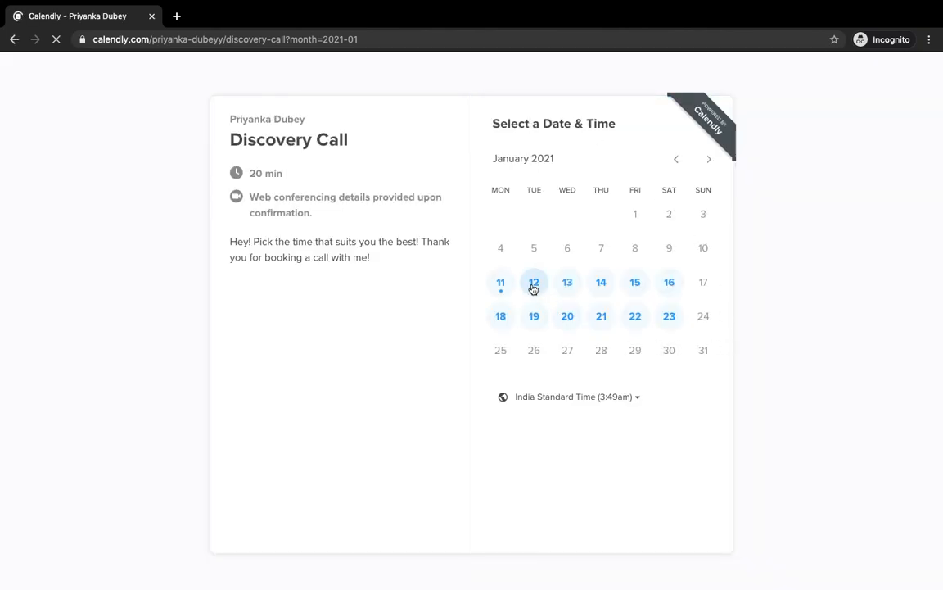
- Pick and confirm the 12:20pm slot on Thursday, January 14, view the invitee details form, and close the incognito window
click(601, 282)
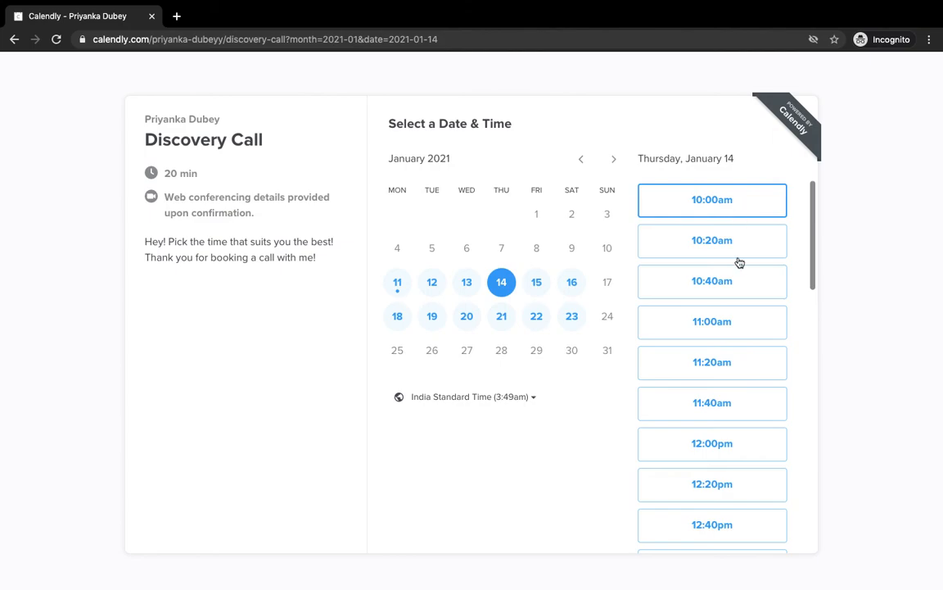
click(717, 483)
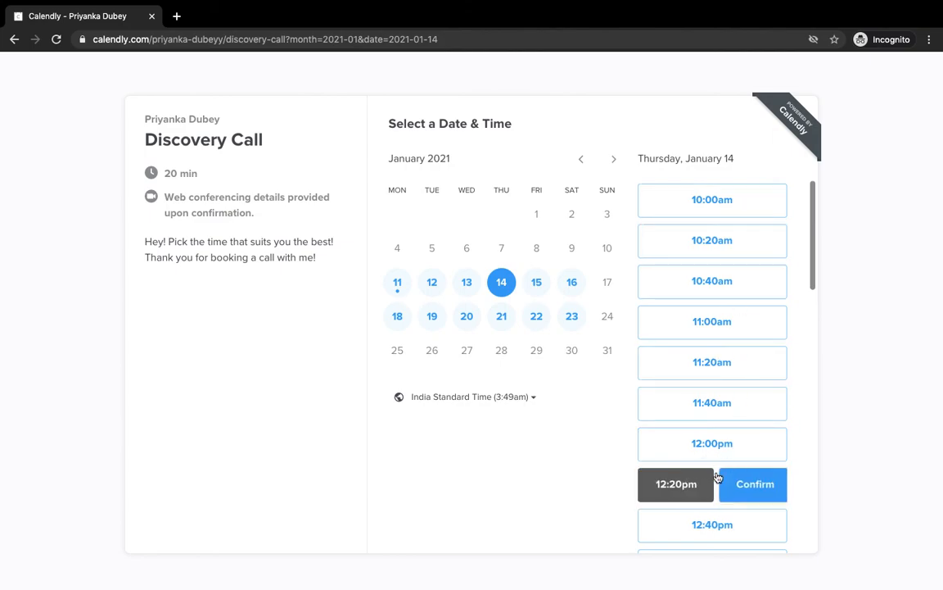
click(758, 484)
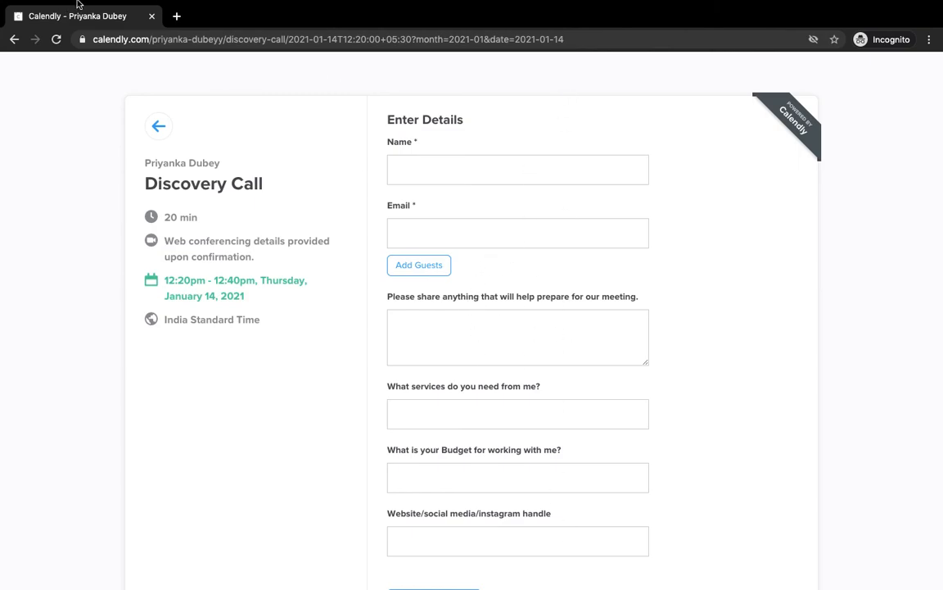
mouse_move(76, 2)
click(10, 22)
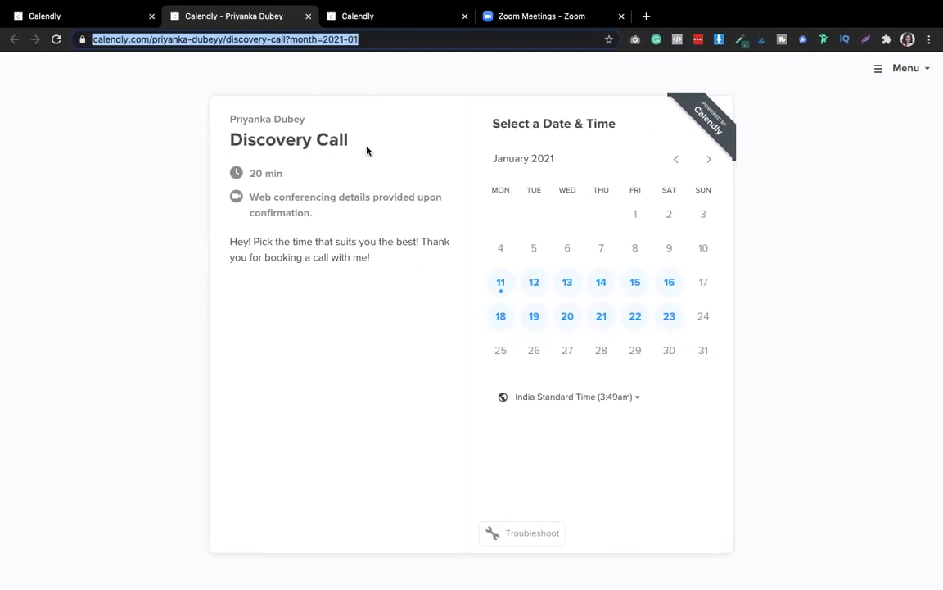
- Return from the live booking page to the account's home page and look through the list of event types
click(879, 71)
click(790, 109)
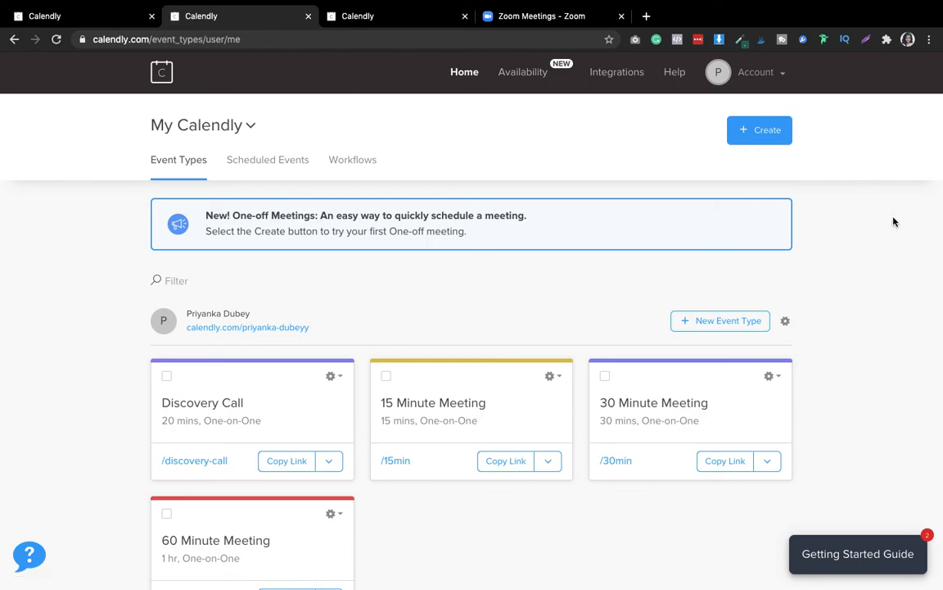
scroll(894, 221, down, 1)
scroll(894, 221, down, 3)
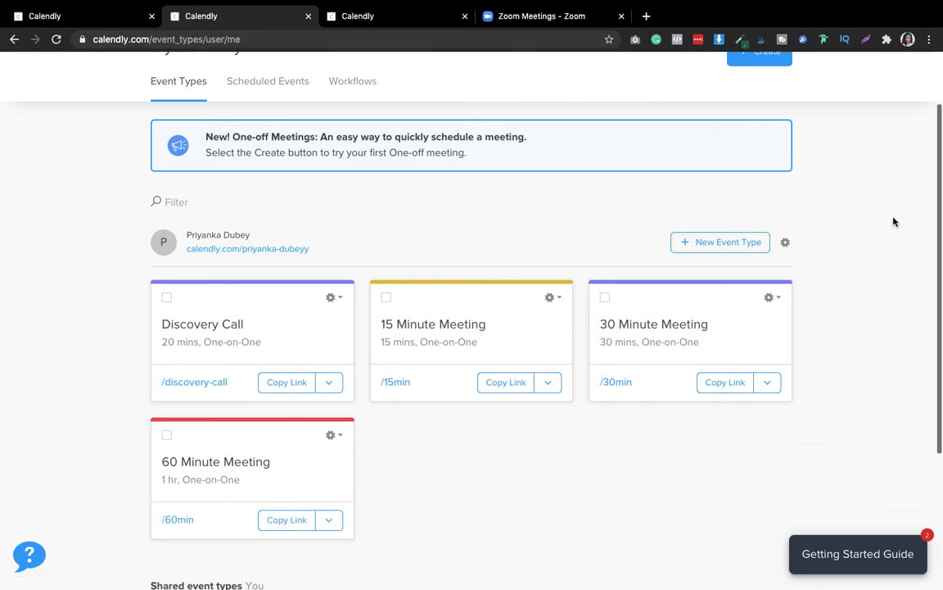
scroll(894, 221, down, 1)
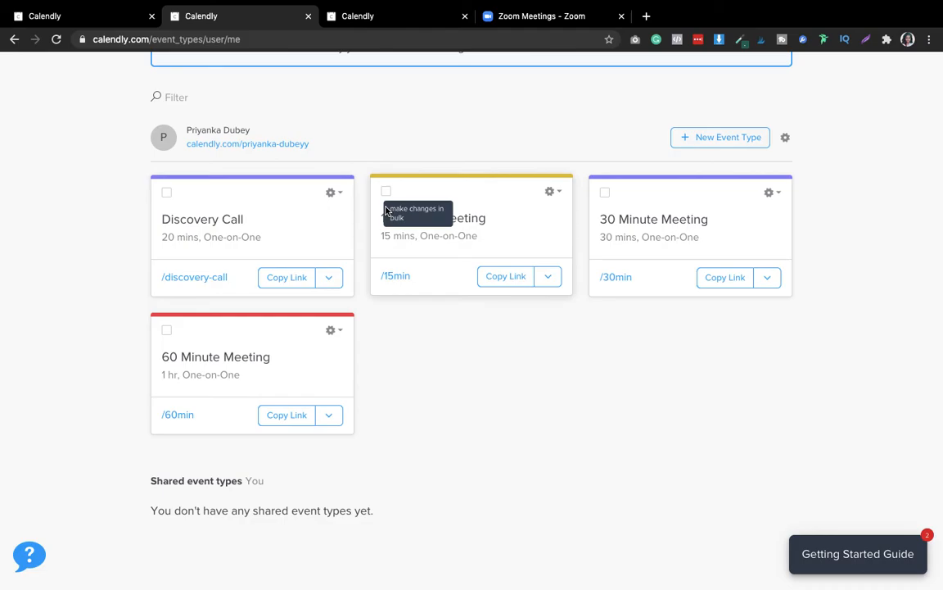
mouse_move(678, 3)
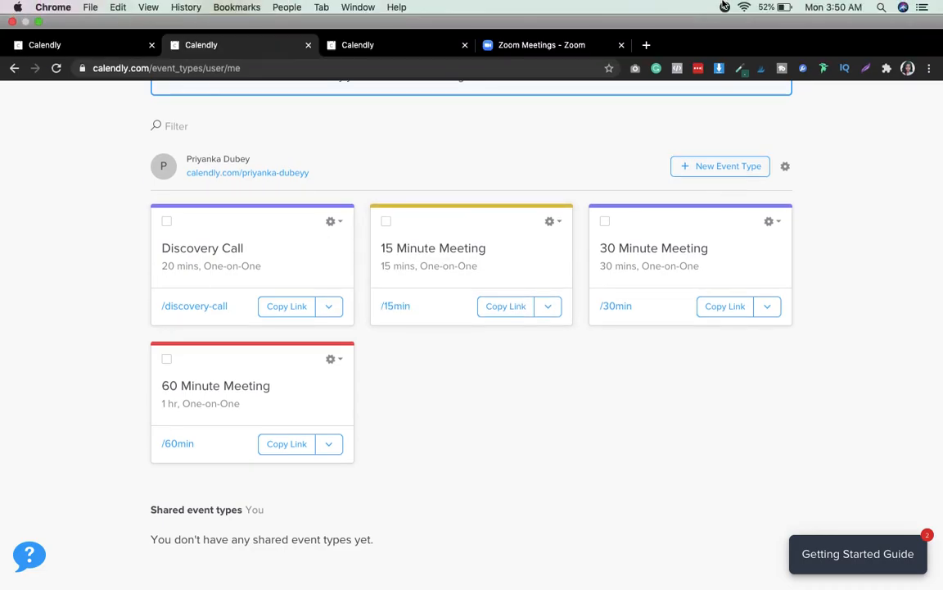